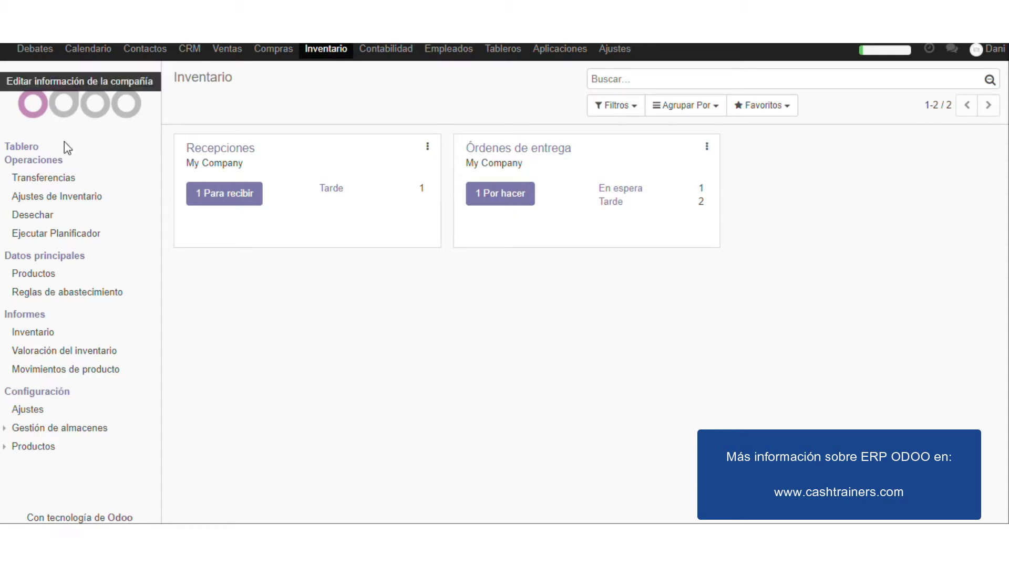
# Step: Start a new immediate transfer from Órdenes de entrega and choose Empresa 1 as its company
pyautogui.click(706, 147)
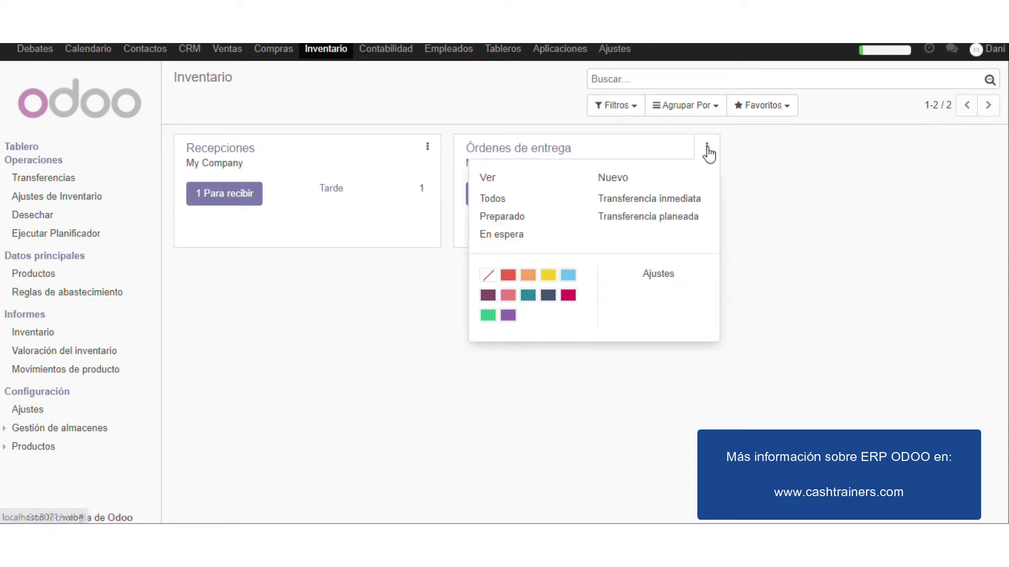
pyautogui.click(663, 205)
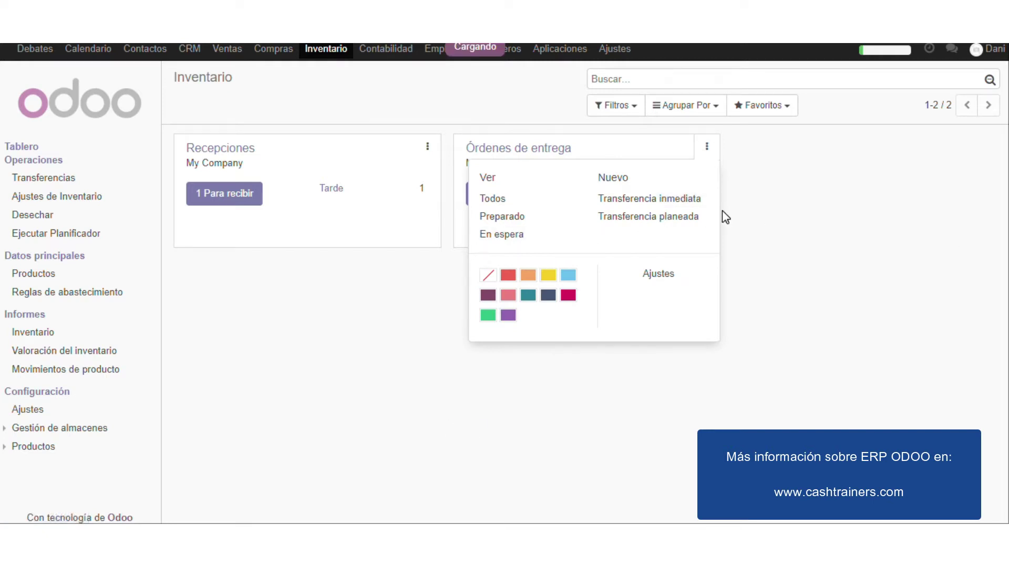
pyautogui.click(427, 229)
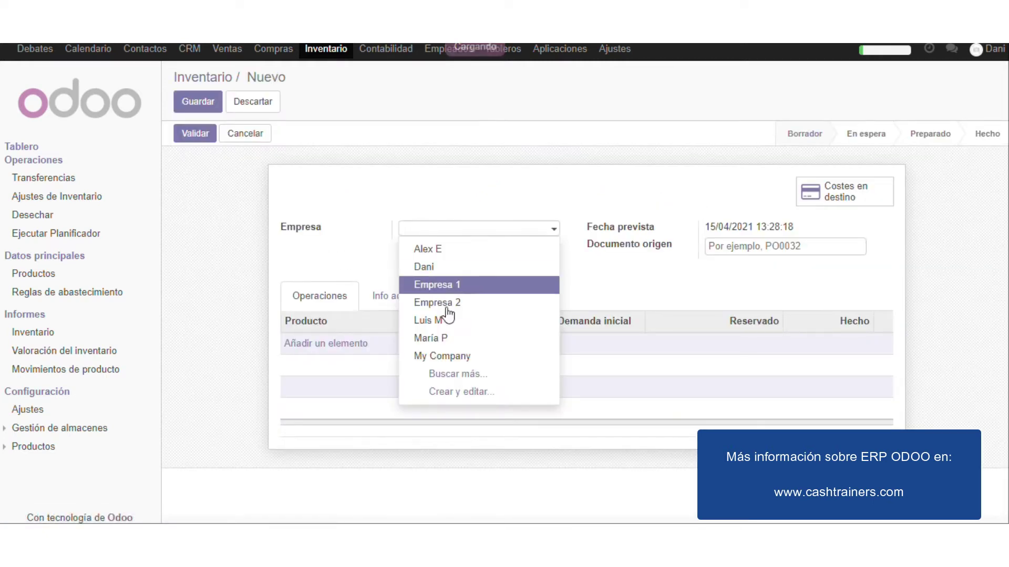
pyautogui.click(453, 293)
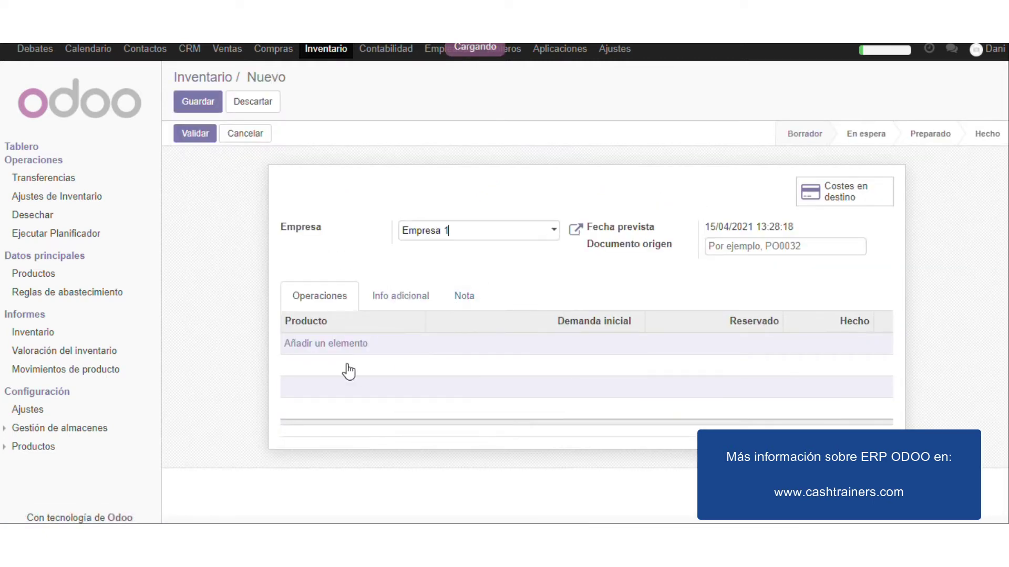
# Step: Add a line for Producto 1 to the transfer's operations
pyautogui.click(307, 351)
pyautogui.write('1')
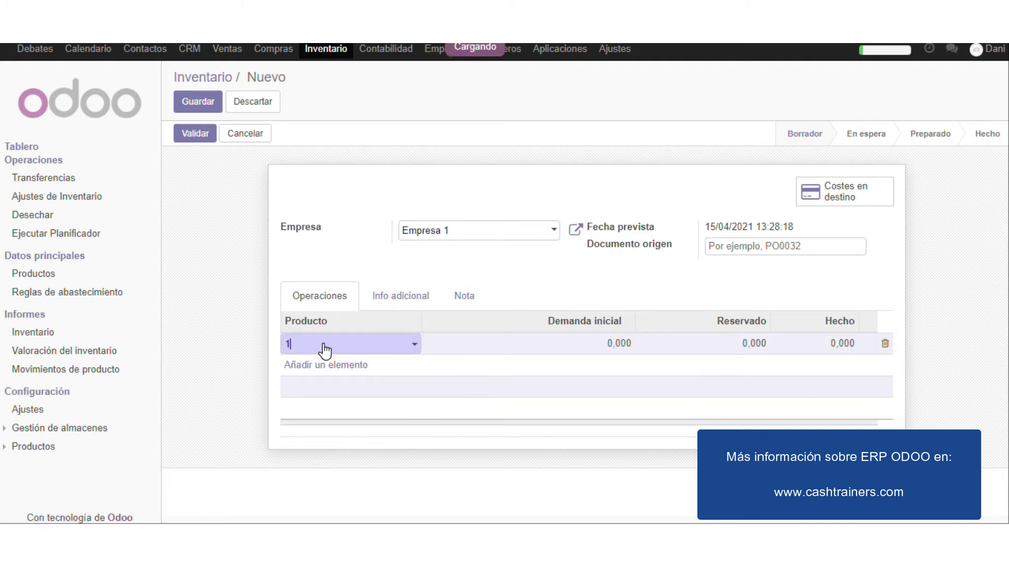
pyautogui.click(326, 381)
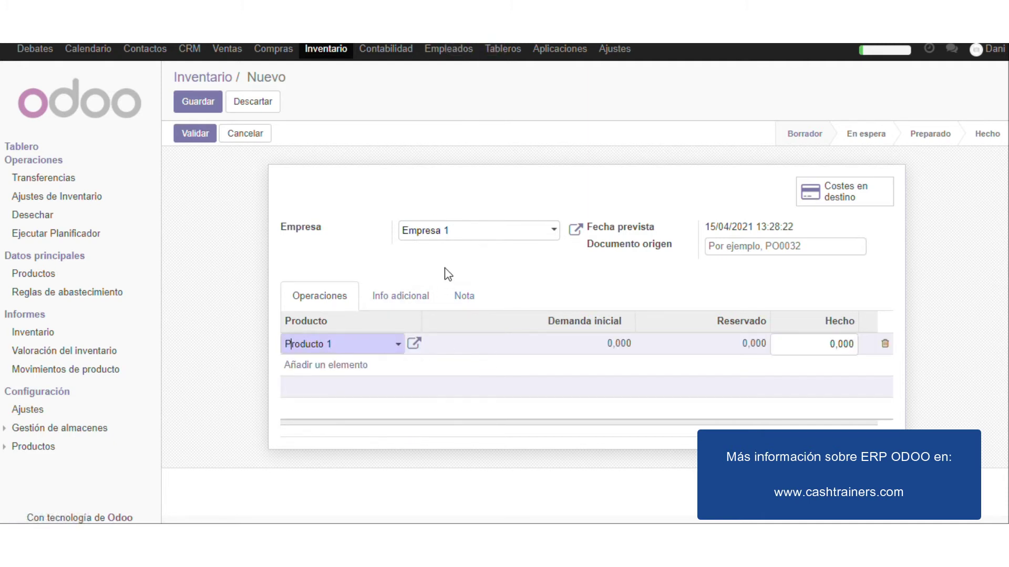
pyautogui.click(688, 381)
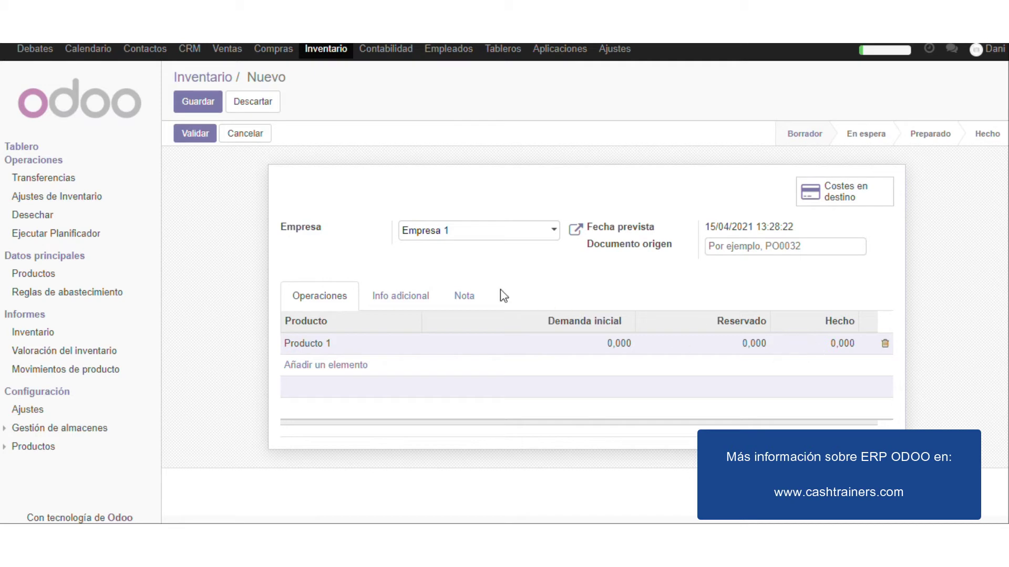
# Step: Set the source document to "Muestras" and the done quantity of Producto 1 to 2, and validate the transfer
pyautogui.click(755, 251)
pyautogui.write('Muestras')
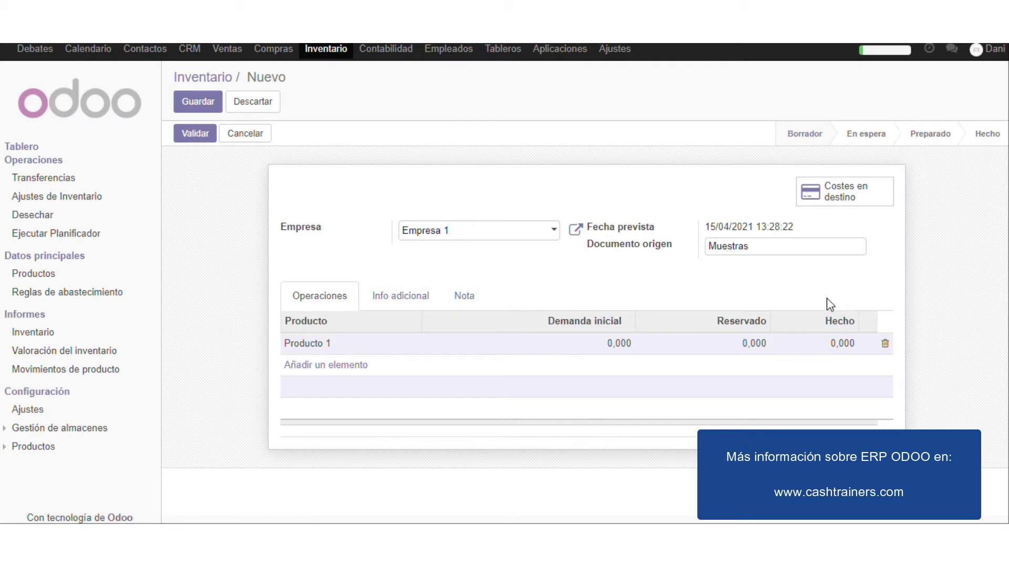
pyautogui.click(844, 346)
pyautogui.write('2')
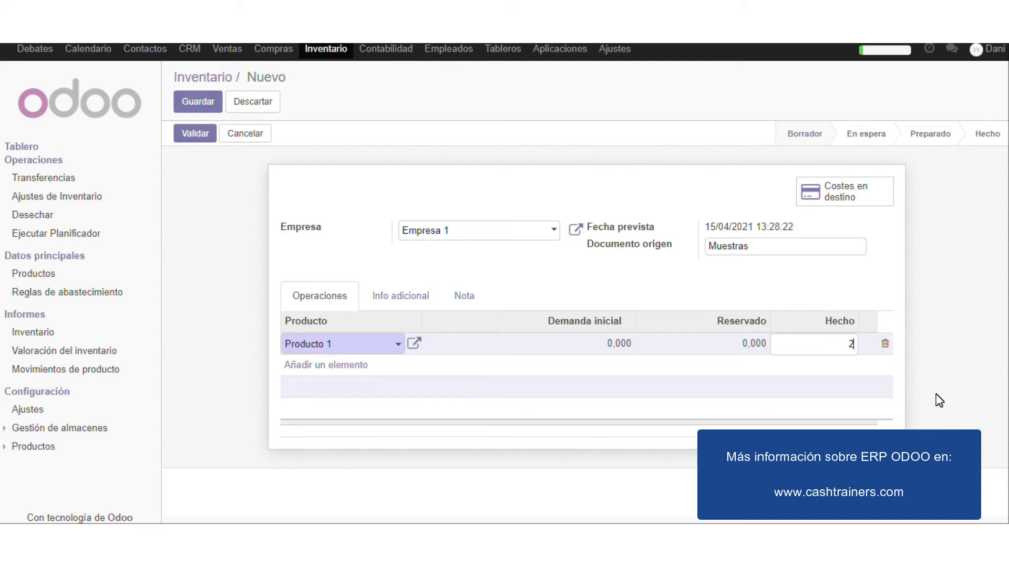
pyautogui.click(761, 292)
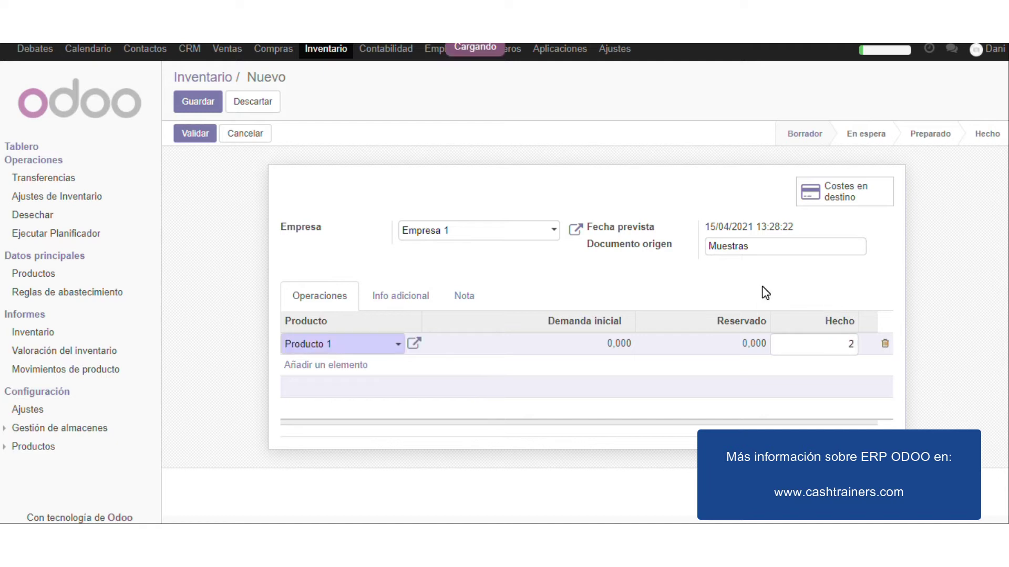
pyautogui.click(203, 134)
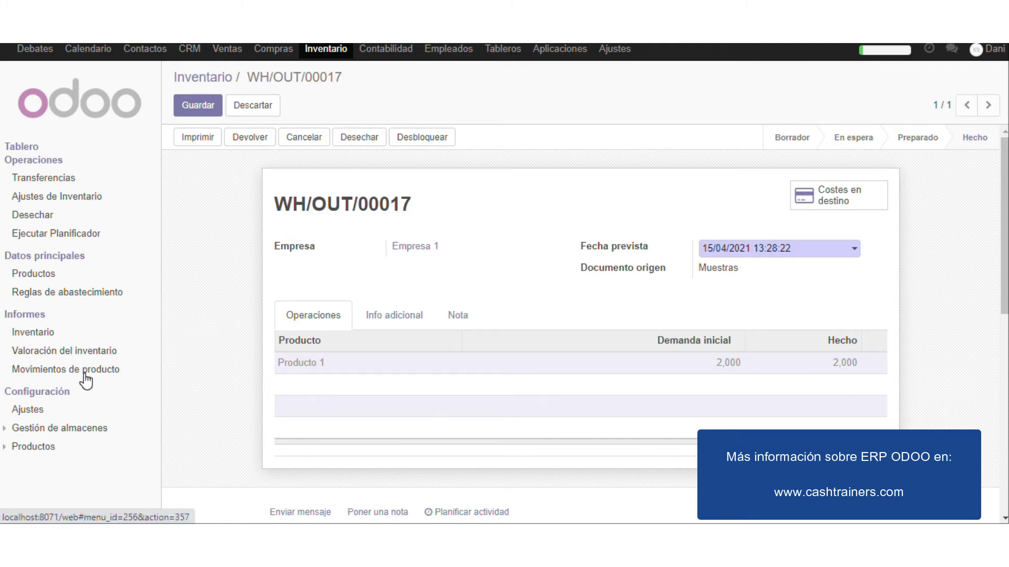
# Step: List the transfers by scheduled date, newest first, and check the newest one, WH/OUT/00017, before returning to the list
pyautogui.click(65, 179)
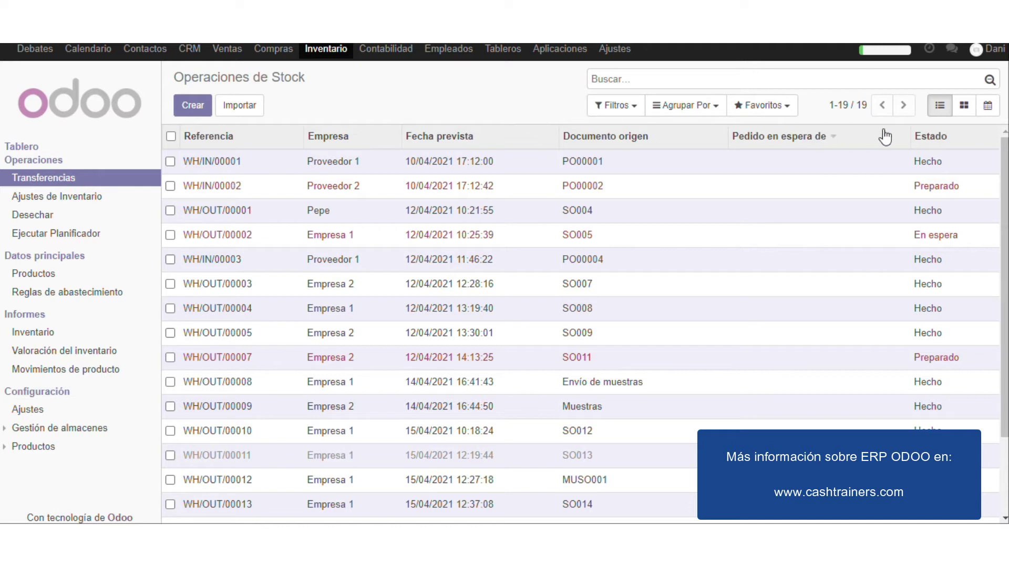
pyautogui.click(452, 137)
pyautogui.click(453, 137)
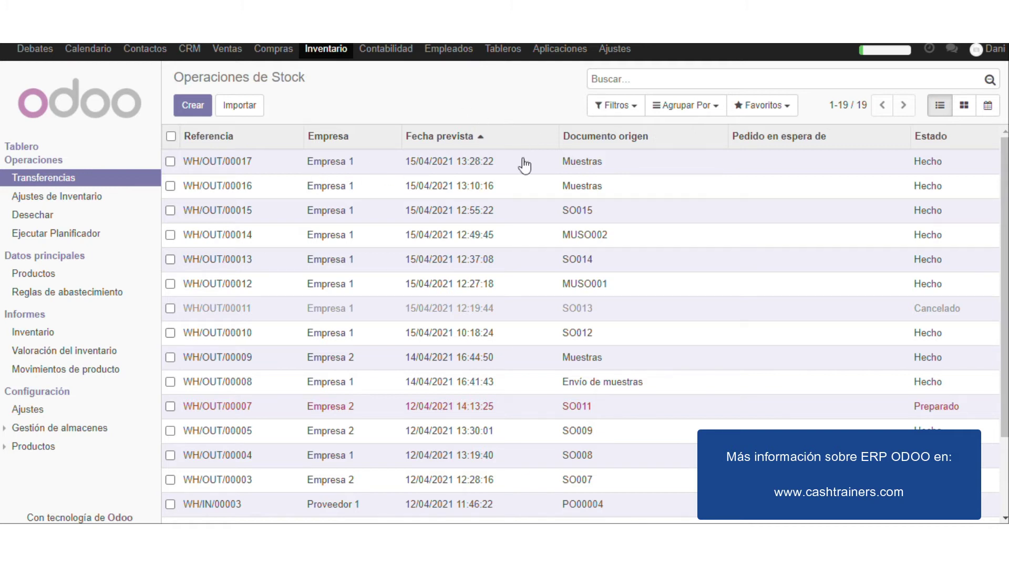
pyautogui.click(492, 164)
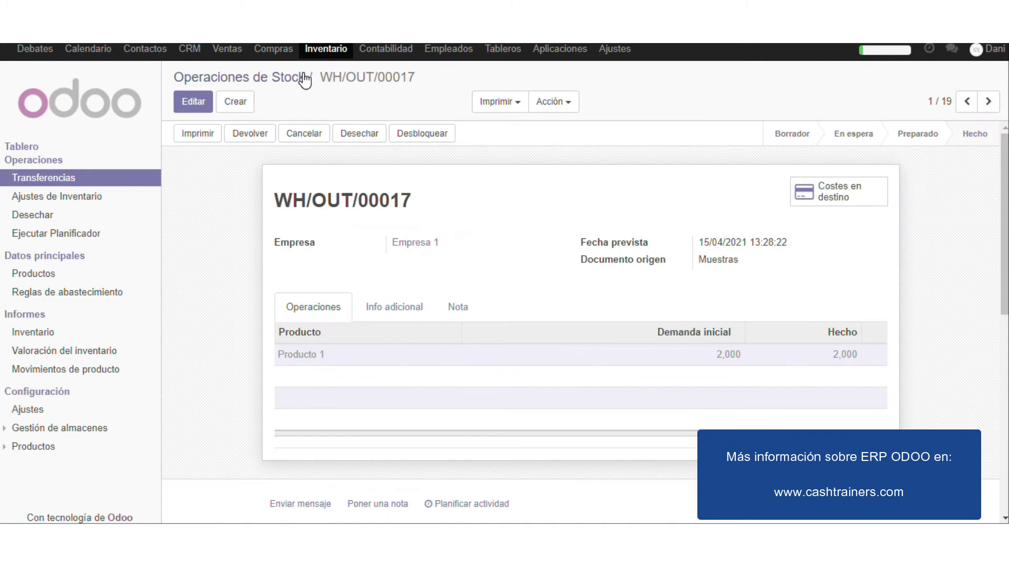
pyautogui.click(303, 78)
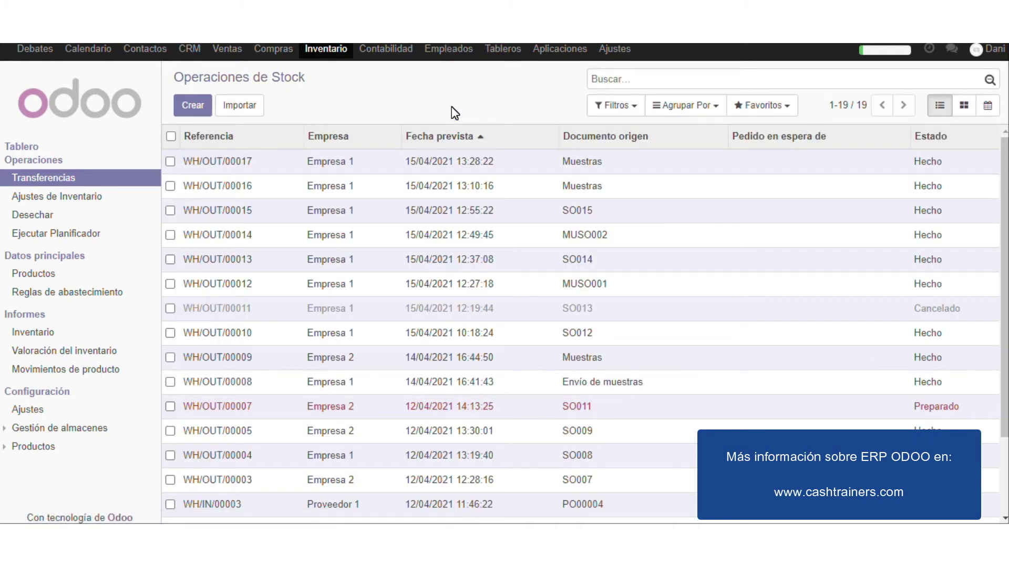
# Step: Open the product movements report and sort it by date, newest first
pyautogui.click(62, 372)
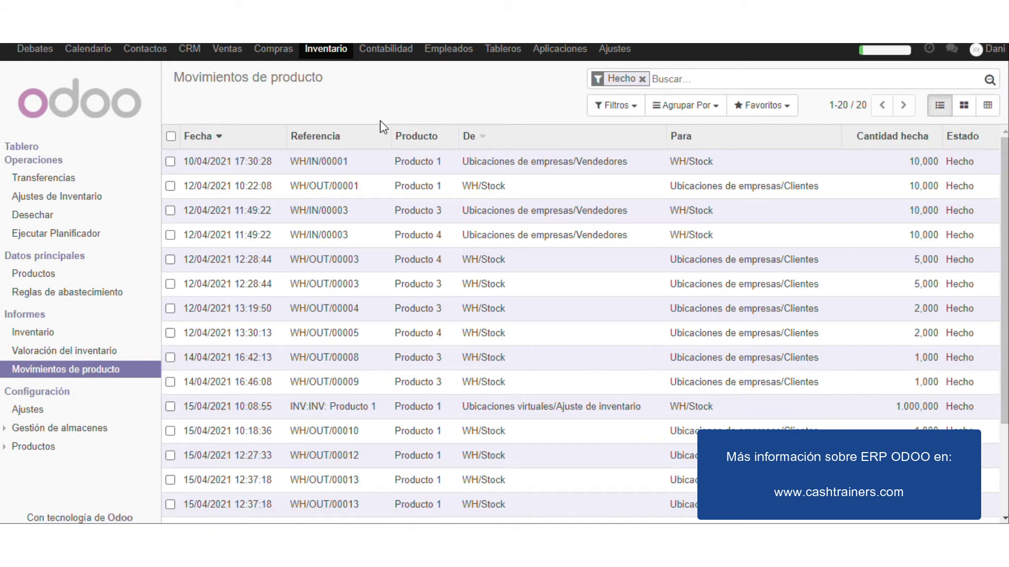
pyautogui.click(198, 135)
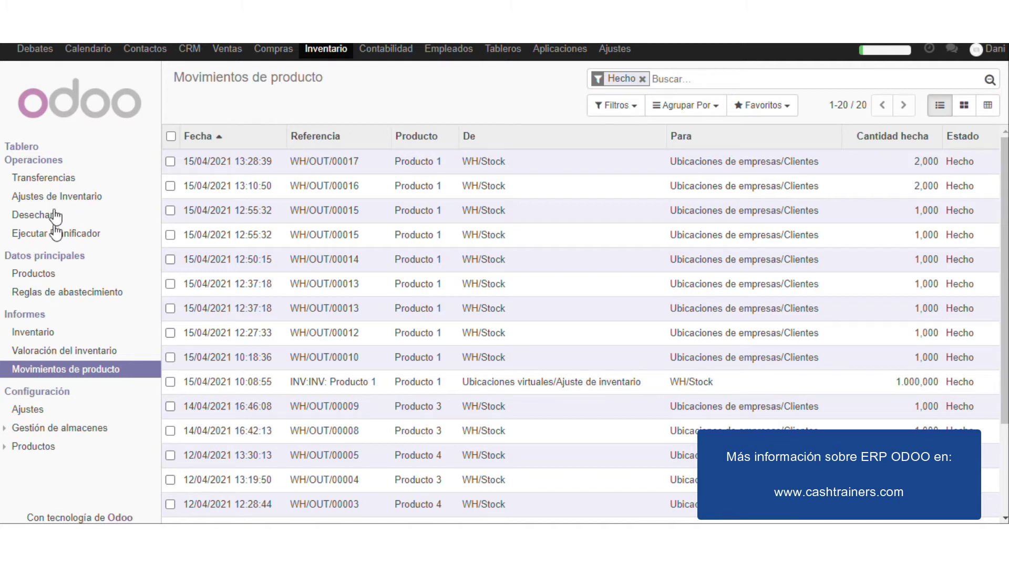
# Step: Return to the transfers list and sort the stock operations by scheduled date, newest first, to review the sample deliveries
pyautogui.click(50, 181)
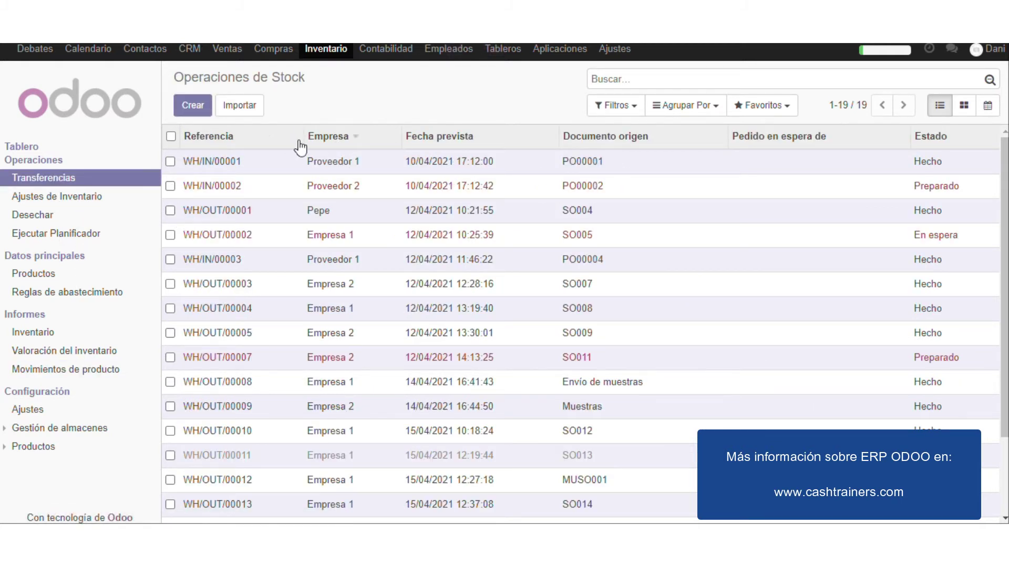
pyautogui.click(225, 141)
pyautogui.click(322, 141)
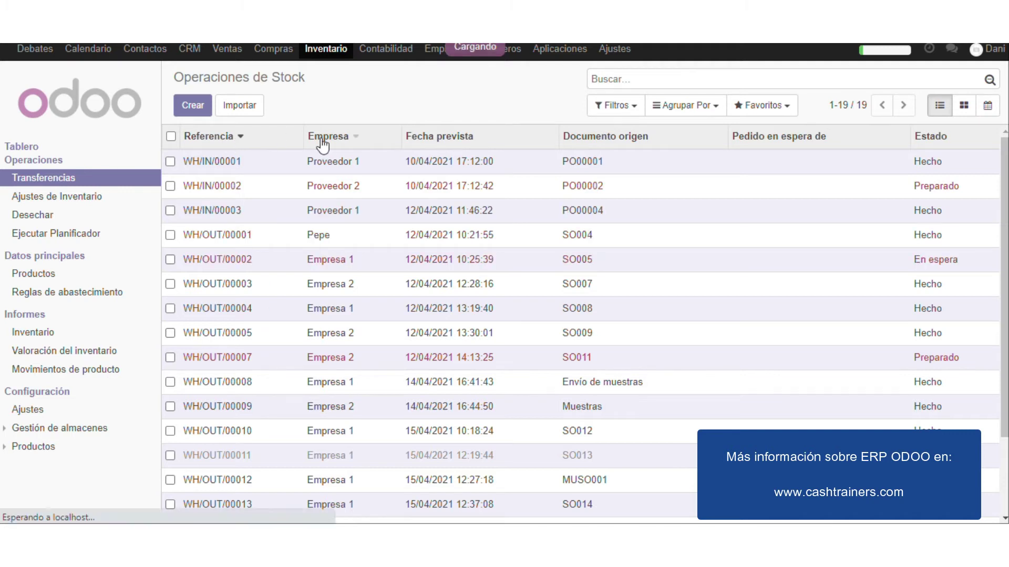
pyautogui.click(437, 138)
pyautogui.click(461, 136)
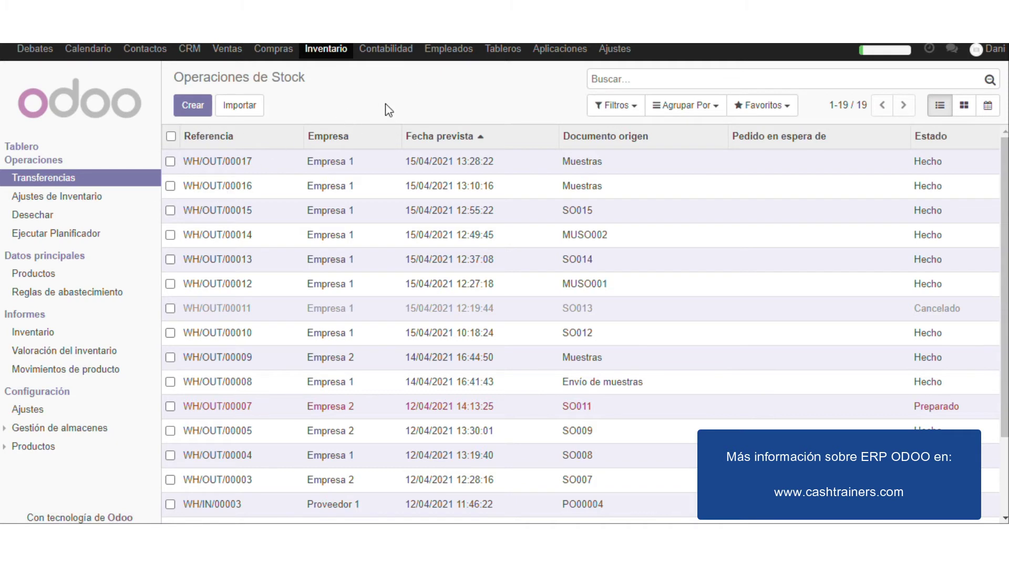
# Step: Open the confirmed sales orders in Ventas and review their numbers and types
pyautogui.click(227, 50)
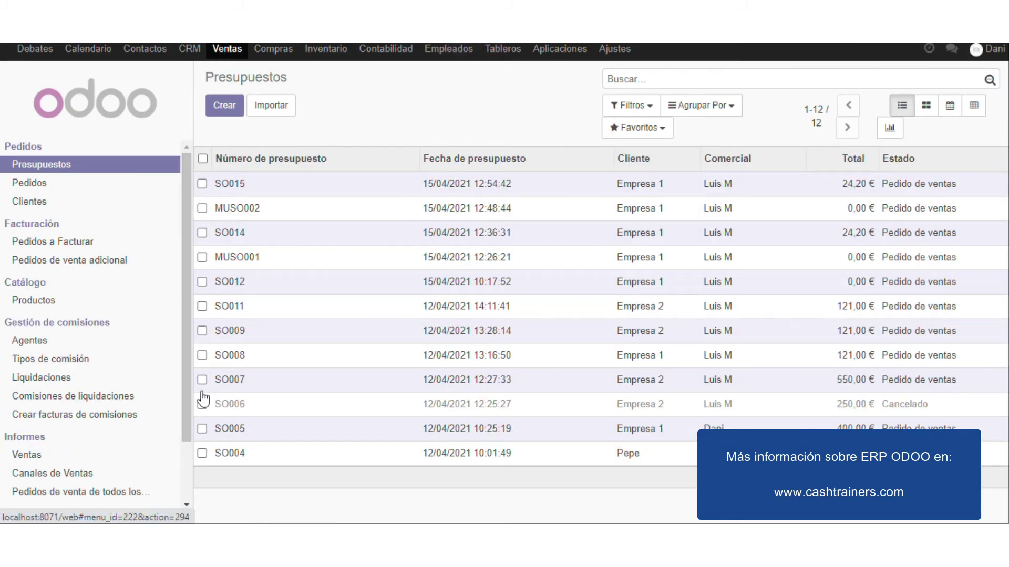
pyautogui.click(35, 189)
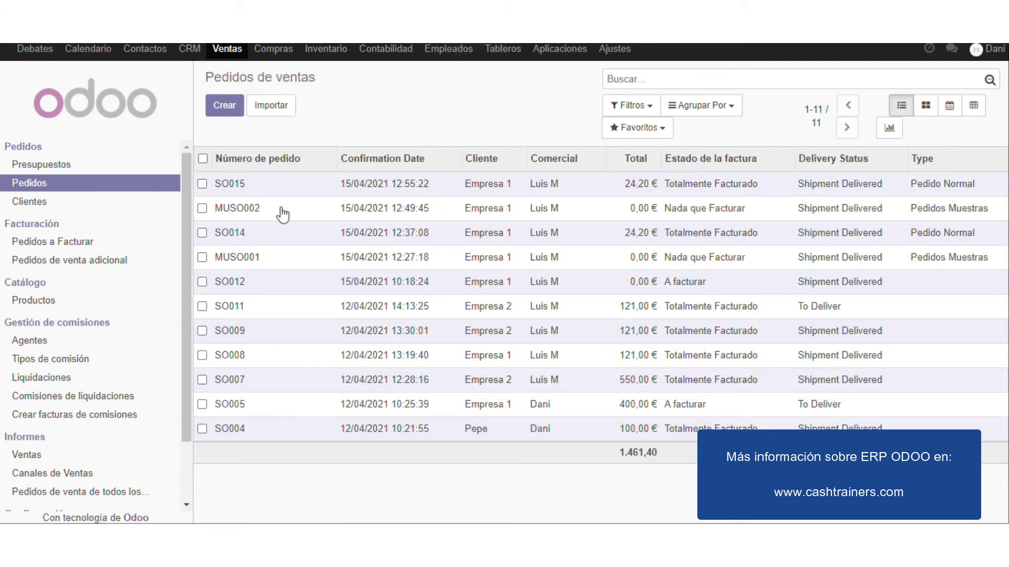
# Step: Open the Pedidos Muestras sales order type and inspect the prefix of its entry sequence, Sale Order Muestras
pyautogui.moveTo(185, 336); pyautogui.dragTo(185, 467)
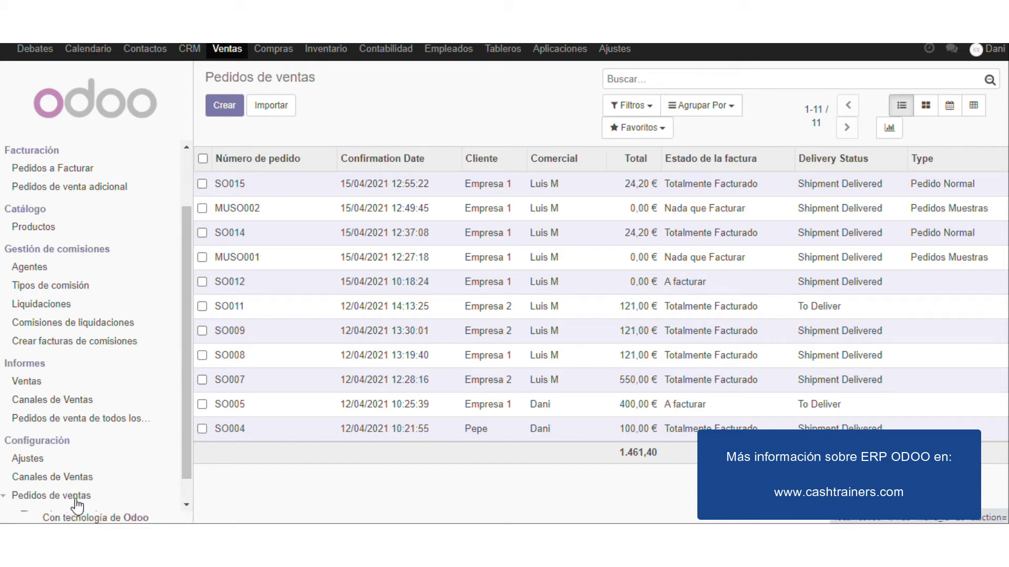
pyautogui.click(68, 501)
pyautogui.click(76, 490)
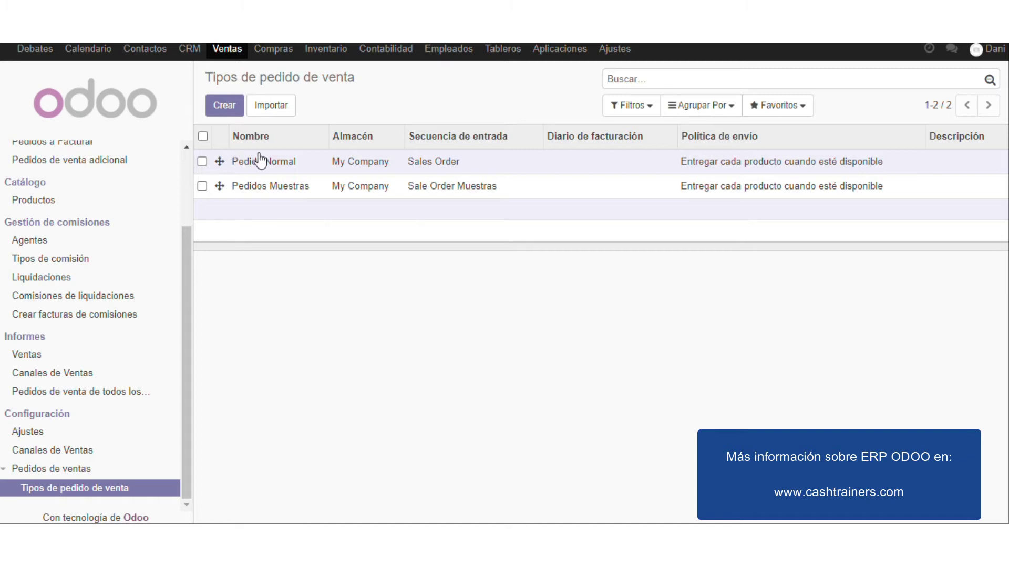
pyautogui.click(294, 193)
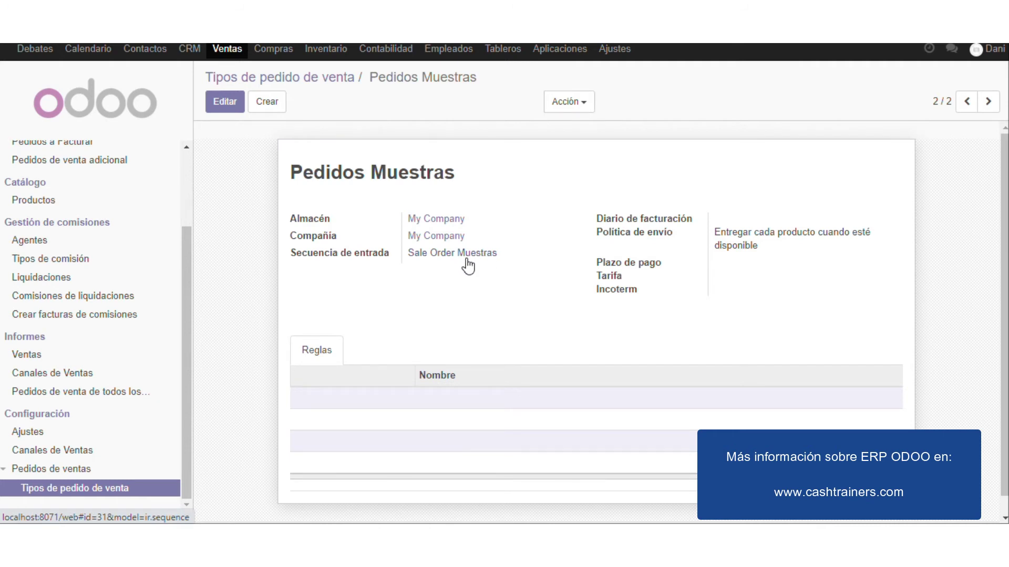
pyautogui.click(467, 260)
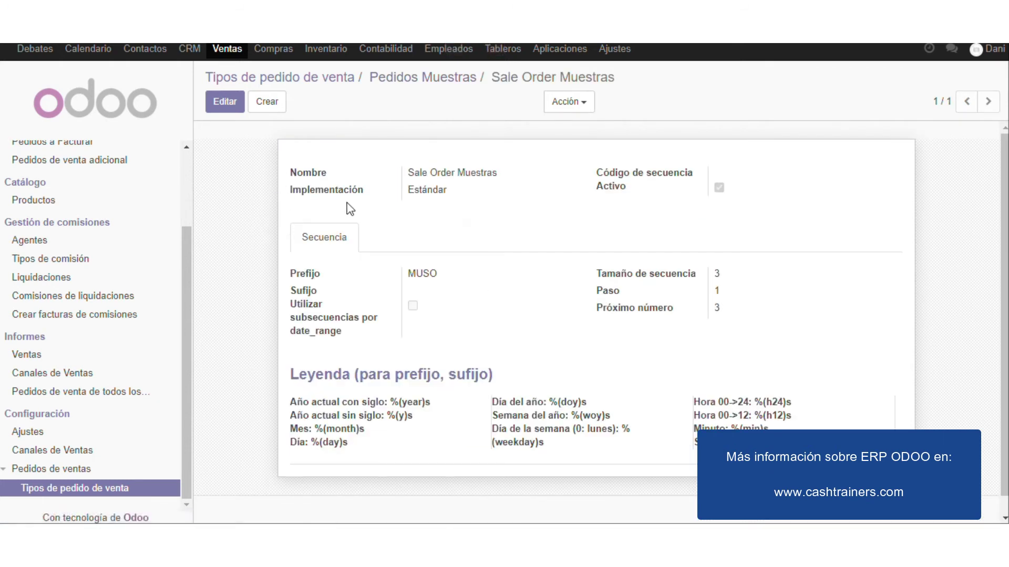
pyautogui.moveTo(408, 274); pyautogui.dragTo(444, 282)
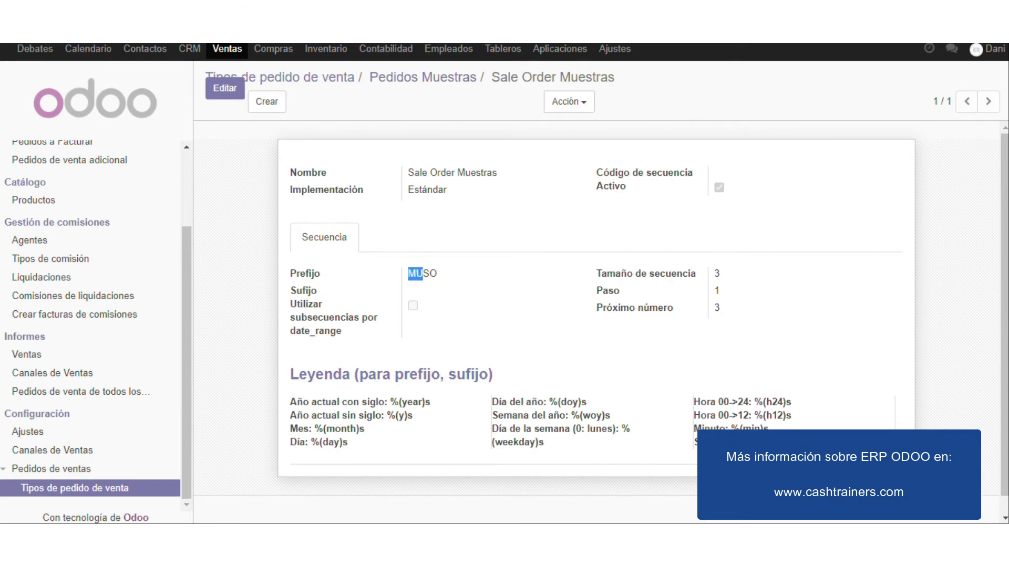
# Step: Return to the sales orders list and start a new order for the customer Empresa 1
pyautogui.click(407, 79)
pyautogui.moveTo(185, 264); pyautogui.dragTo(150, 71)
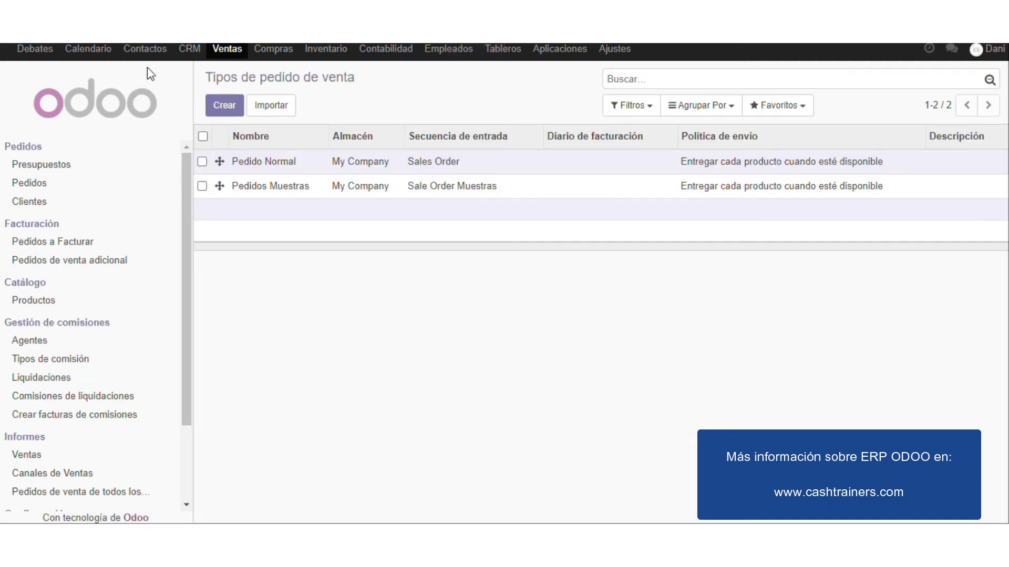
pyautogui.click(49, 185)
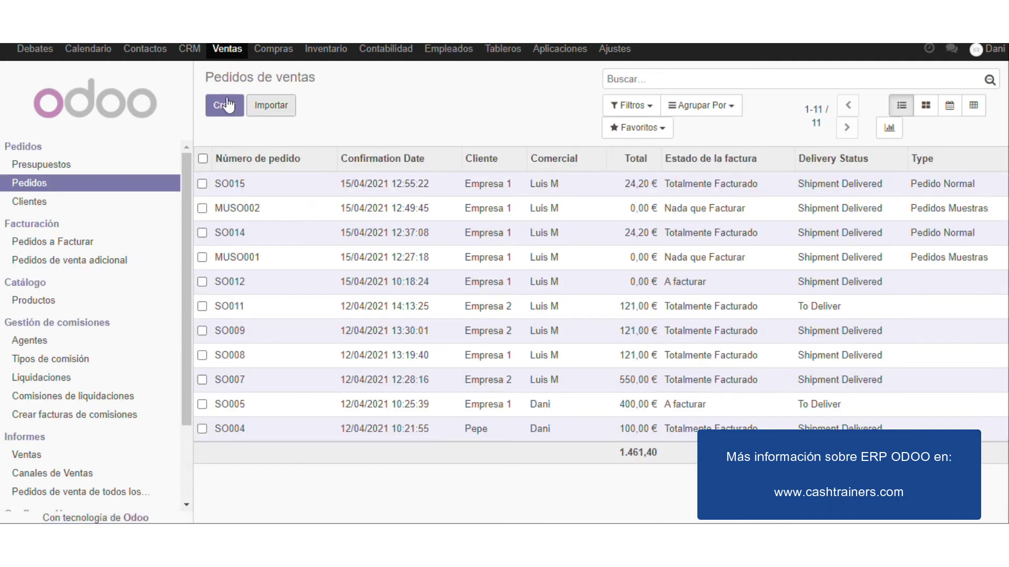
pyautogui.click(224, 105)
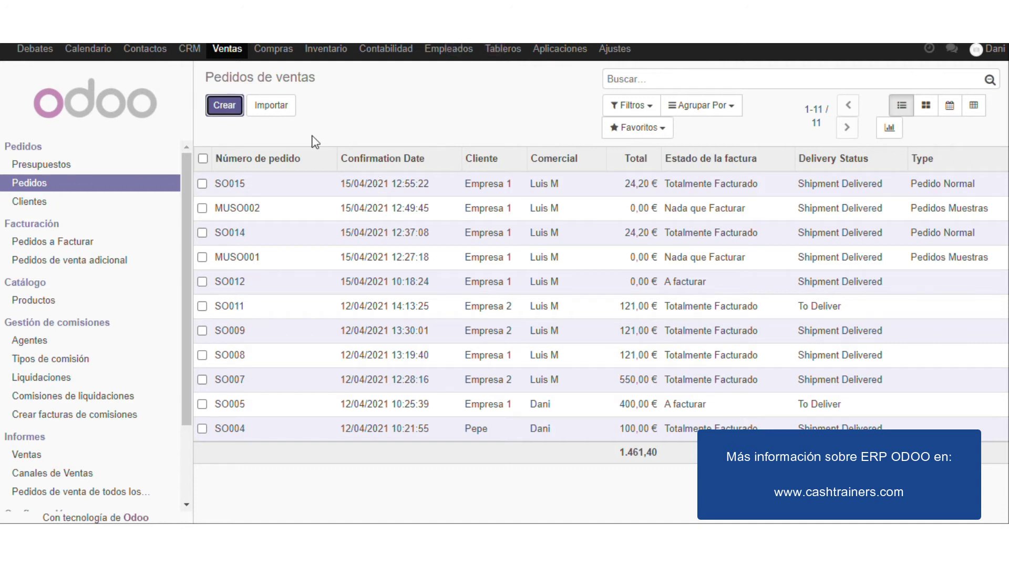
pyautogui.click(443, 231)
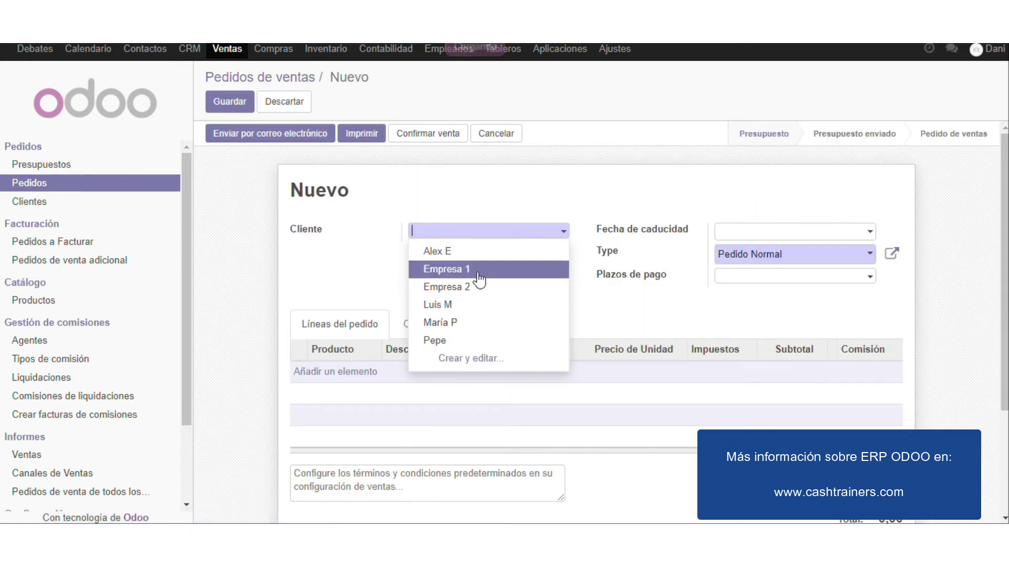
# Step: Add an order line for Producto 1 with the description Producto 1 Muestras and a unit price of 0
pyautogui.click(355, 373)
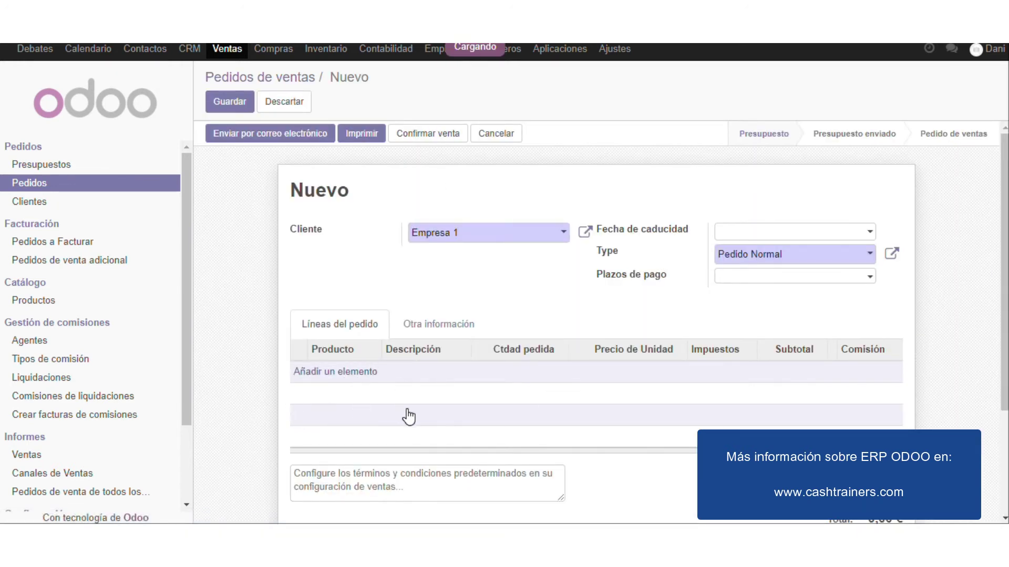
pyautogui.write('1')
pyautogui.press('Tab')
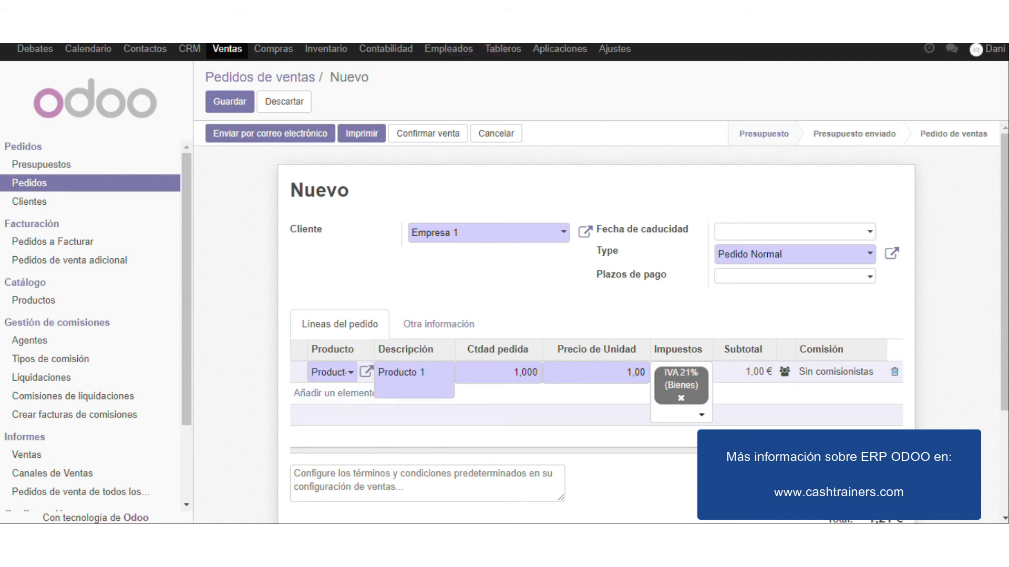
pyautogui.write('Muestras')
pyautogui.click(646, 446)
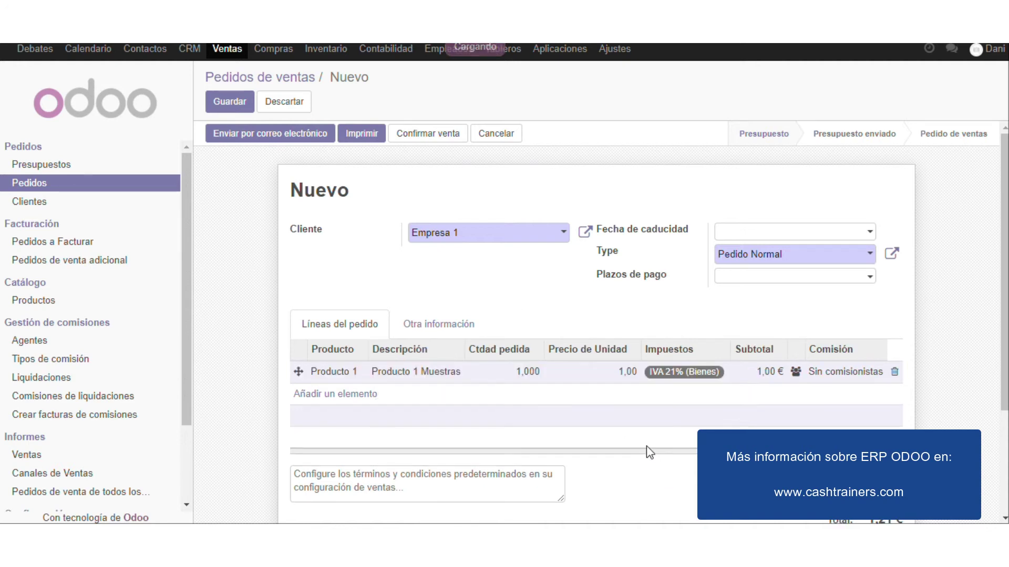
pyautogui.click(612, 374)
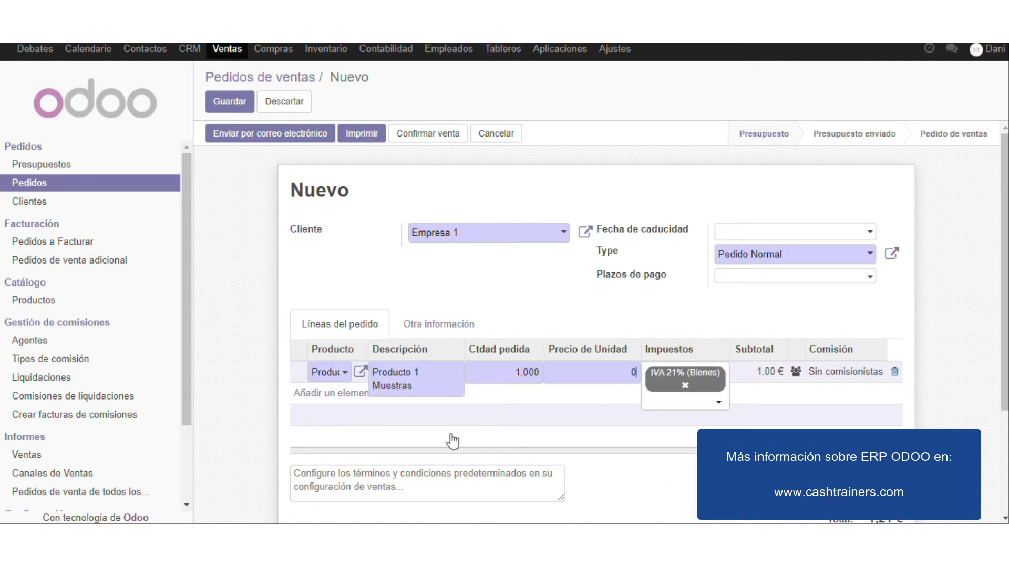
pyautogui.write('0')
pyautogui.click(589, 319)
# Step: Set the order type to Pedidos Muestras and confirm the sale
pyautogui.click(798, 255)
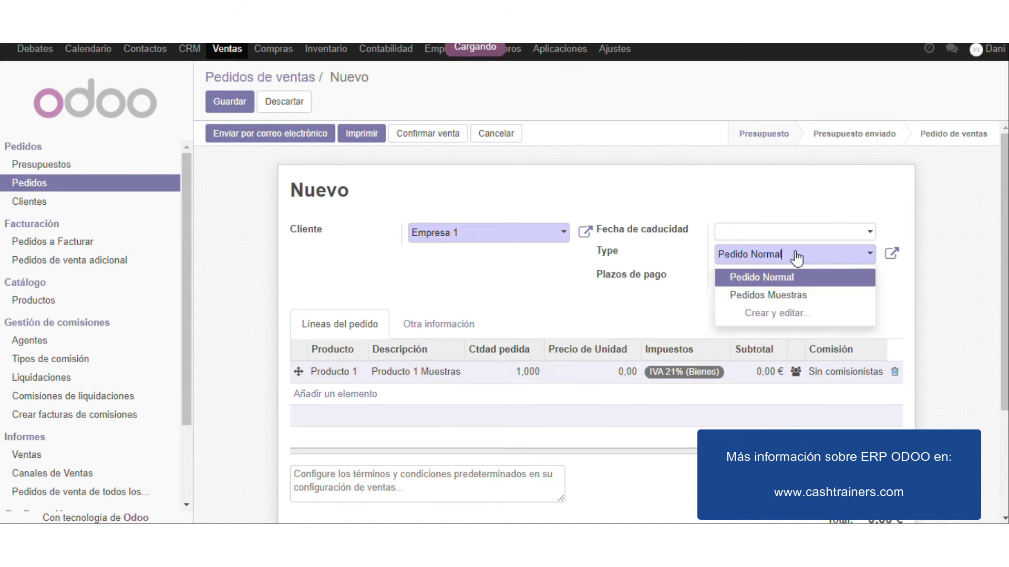
pyautogui.click(795, 295)
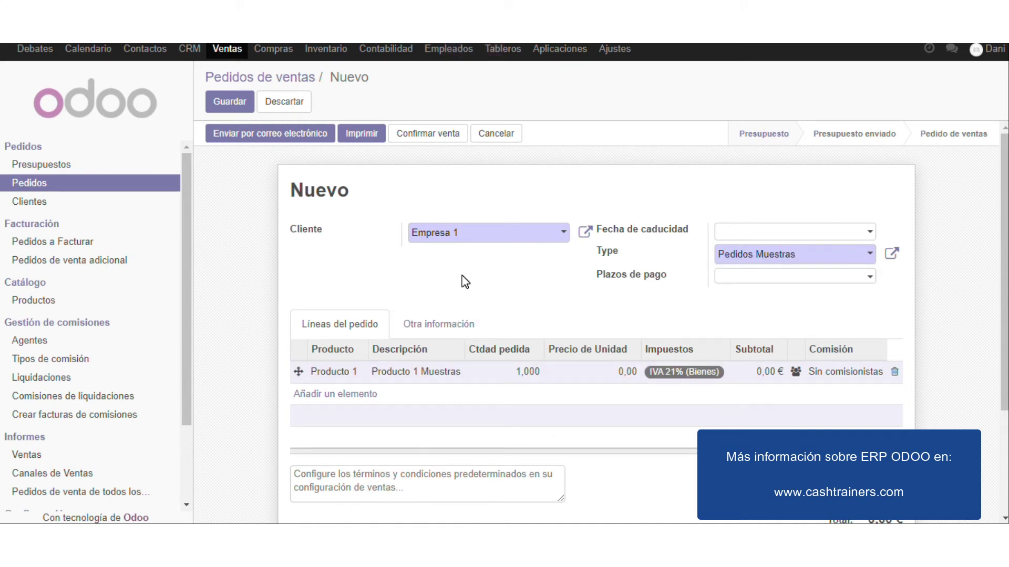
pyautogui.click(429, 138)
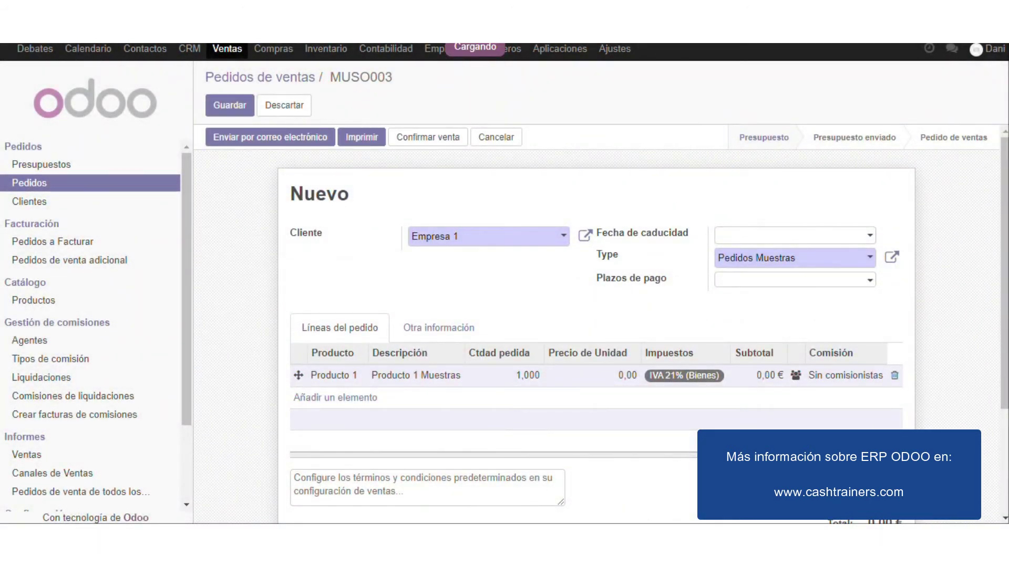
# Step: Open the delivery of the confirmed samples order and validate it as an immediate transfer of all reserved quantities
pyautogui.moveTo(291, 194); pyautogui.dragTo(385, 199)
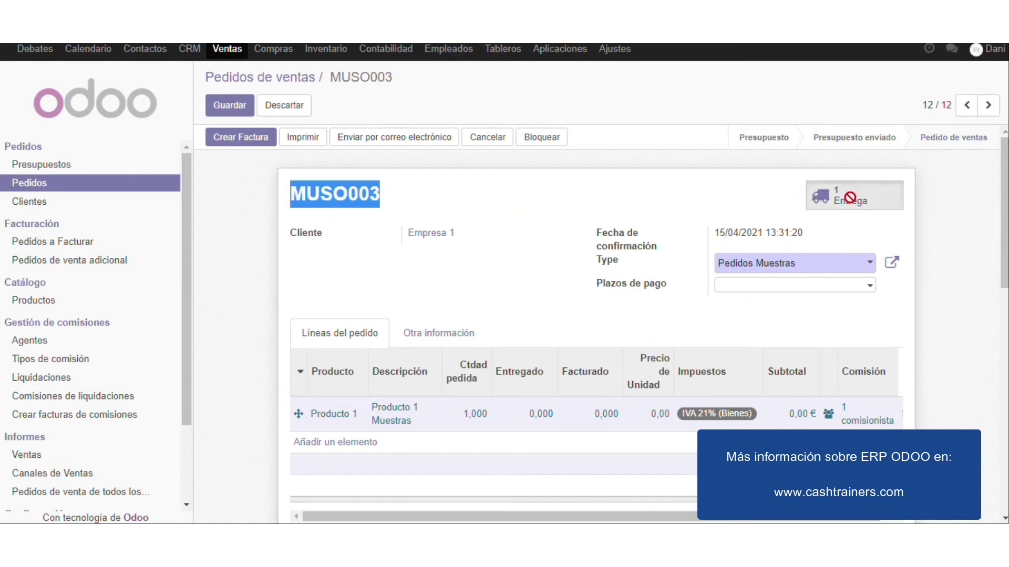
pyautogui.click(843, 195)
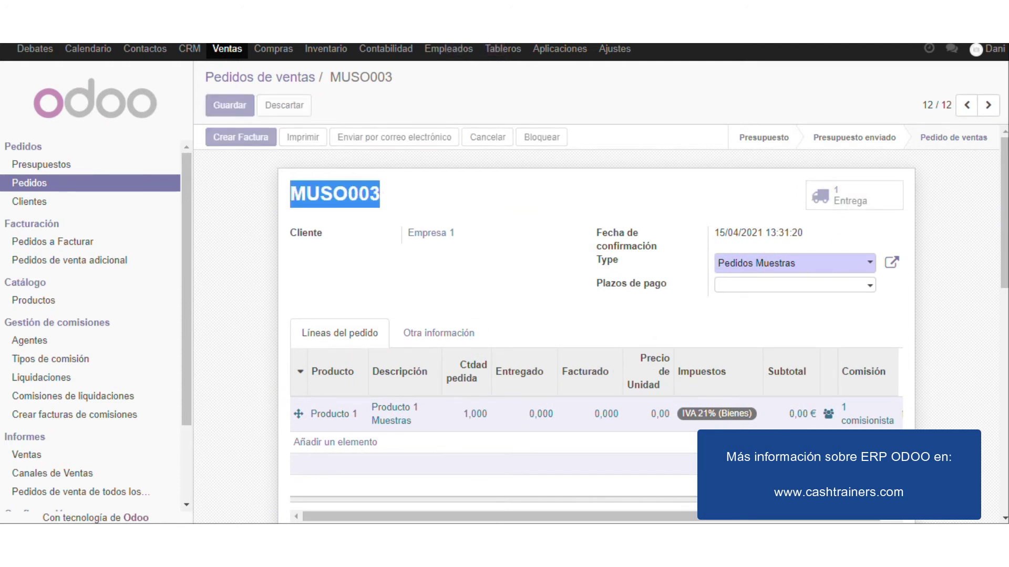
pyautogui.click(226, 133)
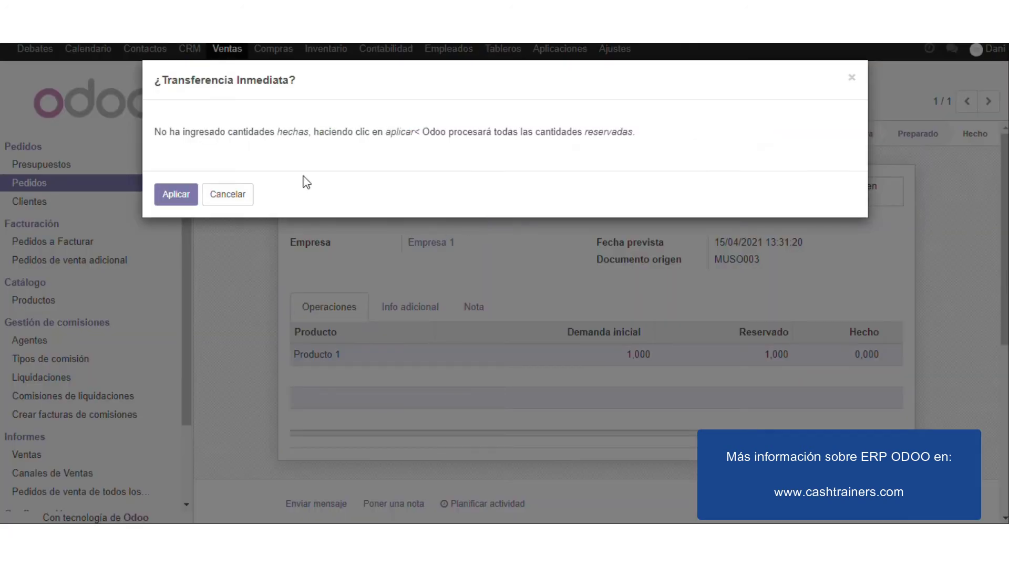
pyautogui.click(184, 199)
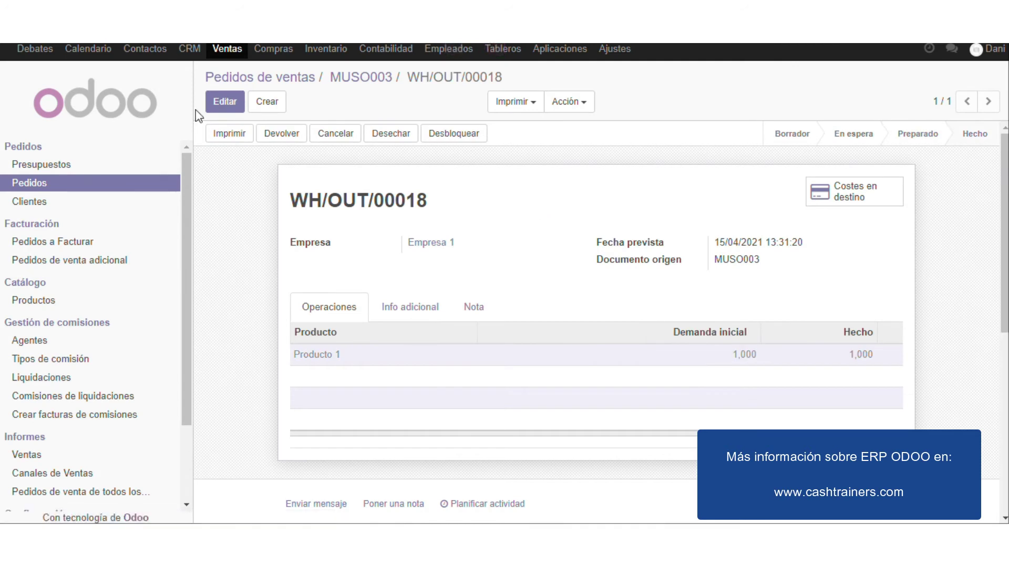
# Step: Go to the orders to invoice, clear the active Pedidos a Facturar filter and delete that saved favourite
pyautogui.click(300, 79)
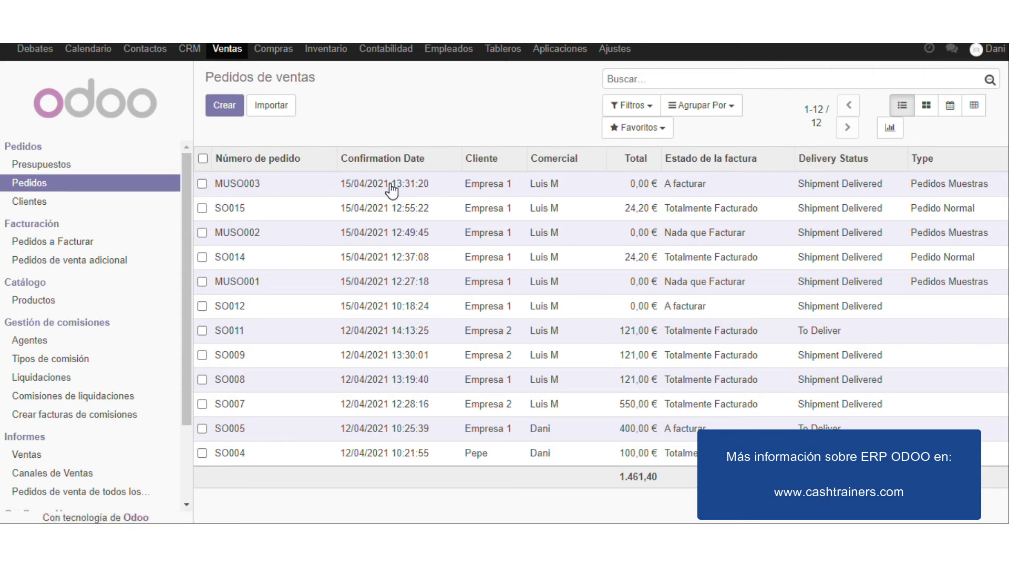
pyautogui.click(89, 245)
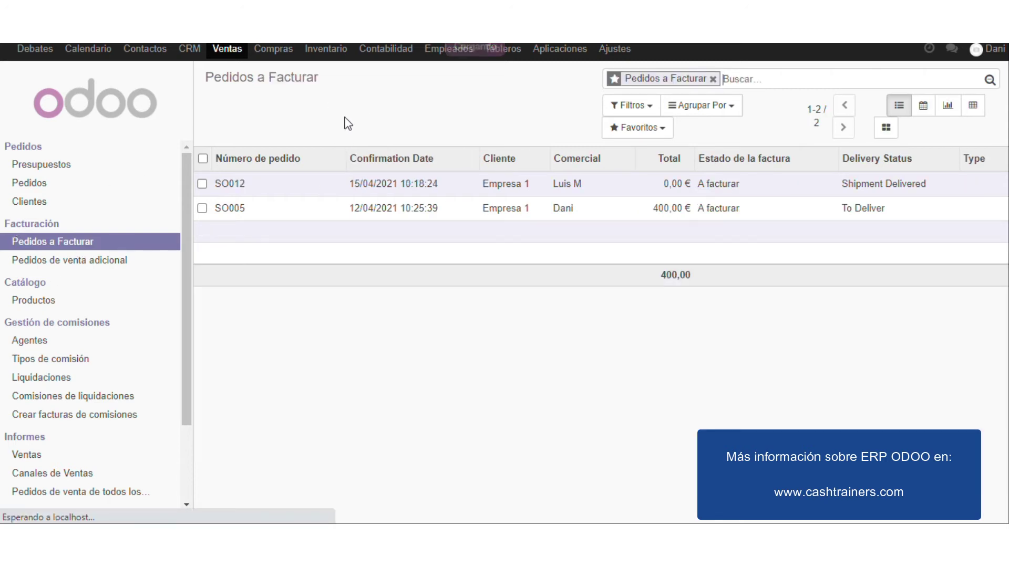
pyautogui.click(713, 79)
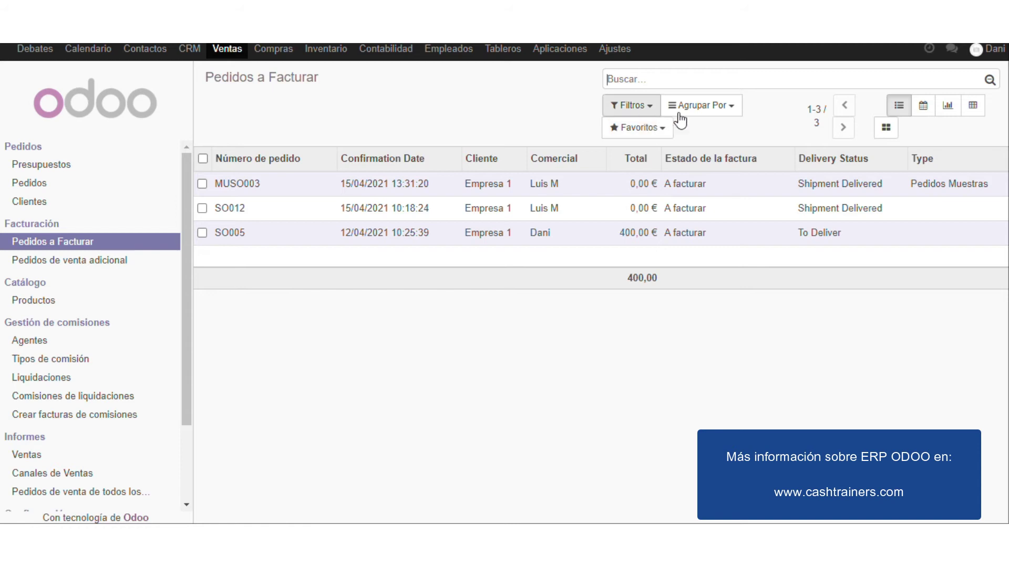
pyautogui.click(660, 131)
pyautogui.click(728, 154)
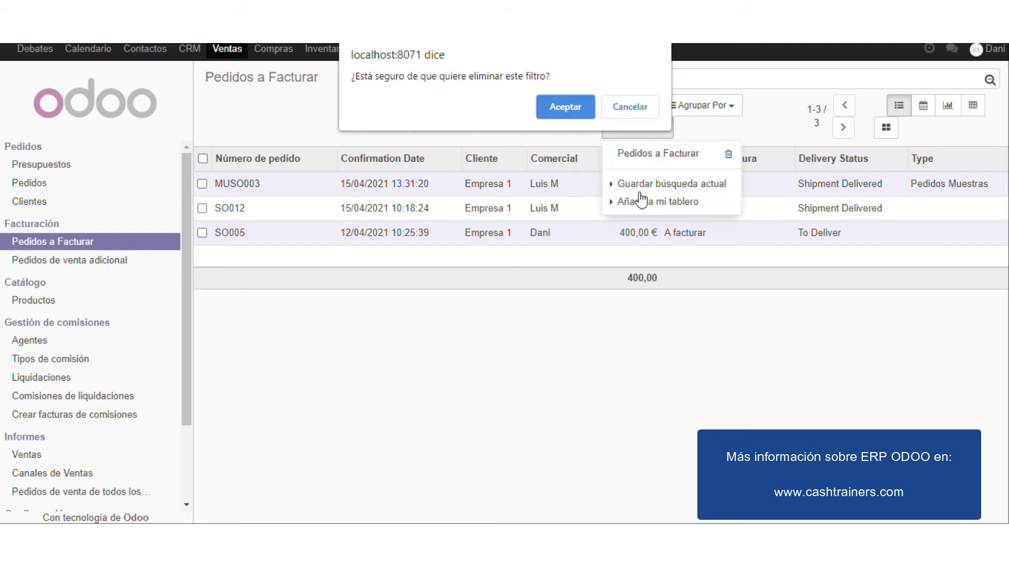
pyautogui.click(585, 116)
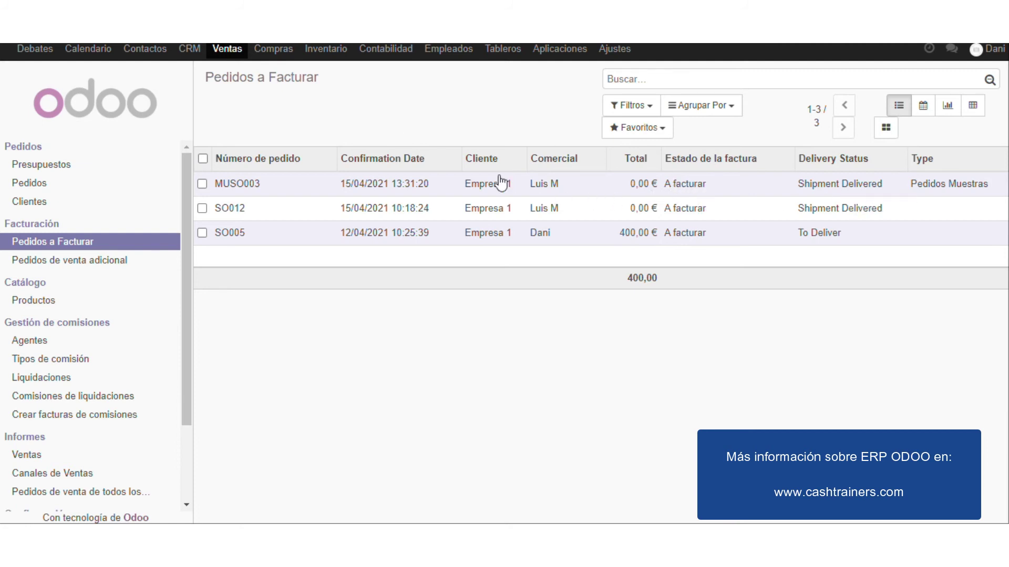
pyautogui.click(666, 130)
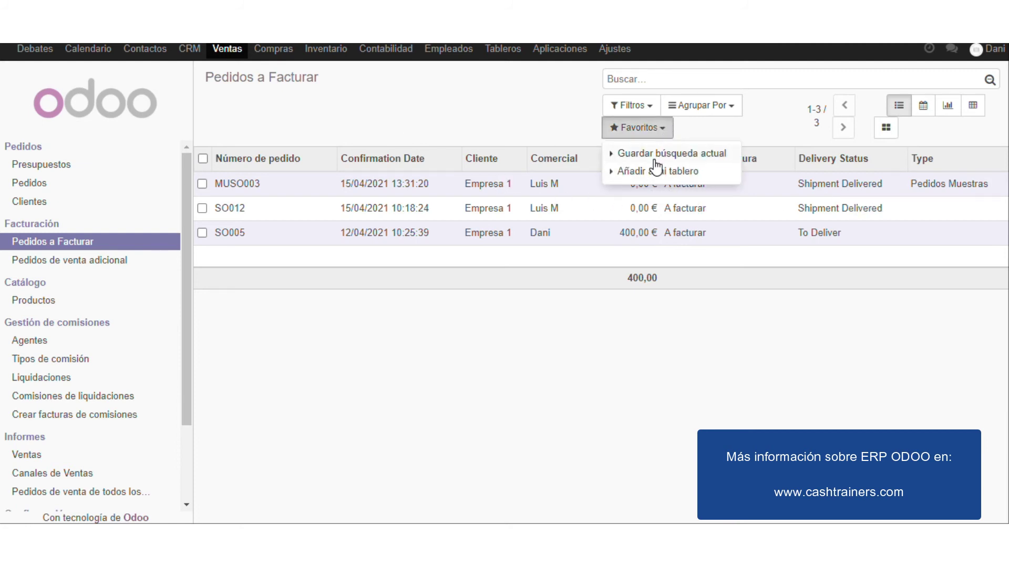
pyautogui.click(659, 153)
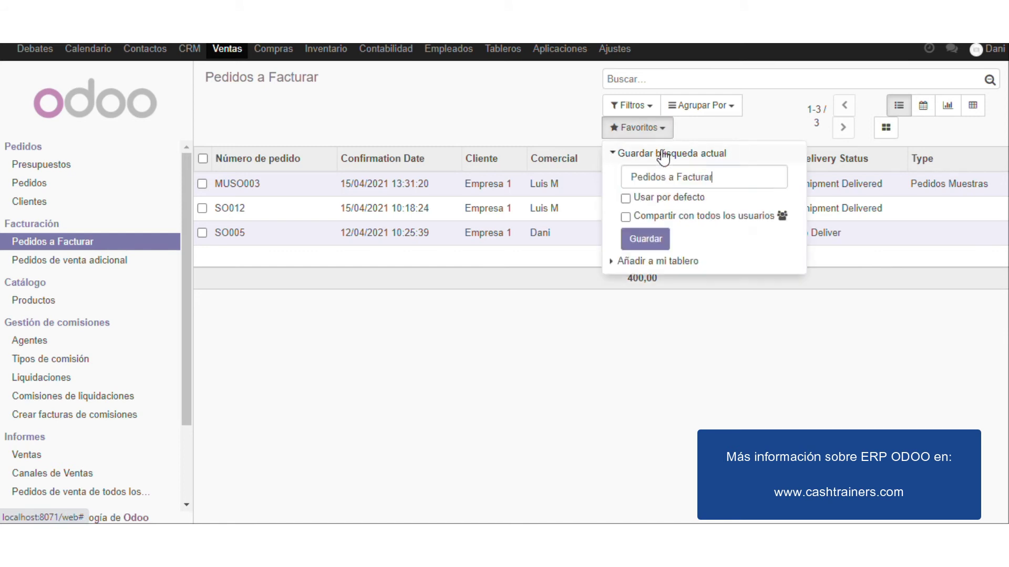
pyautogui.click(662, 132)
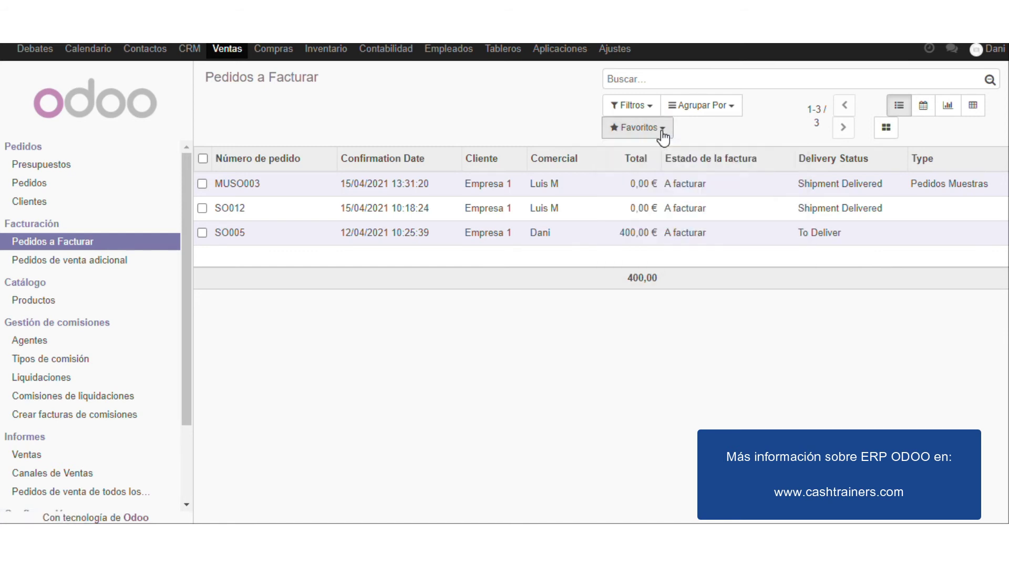
# Step: Start a custom filter for the orders to invoice, based on the Type field
pyautogui.click(632, 105)
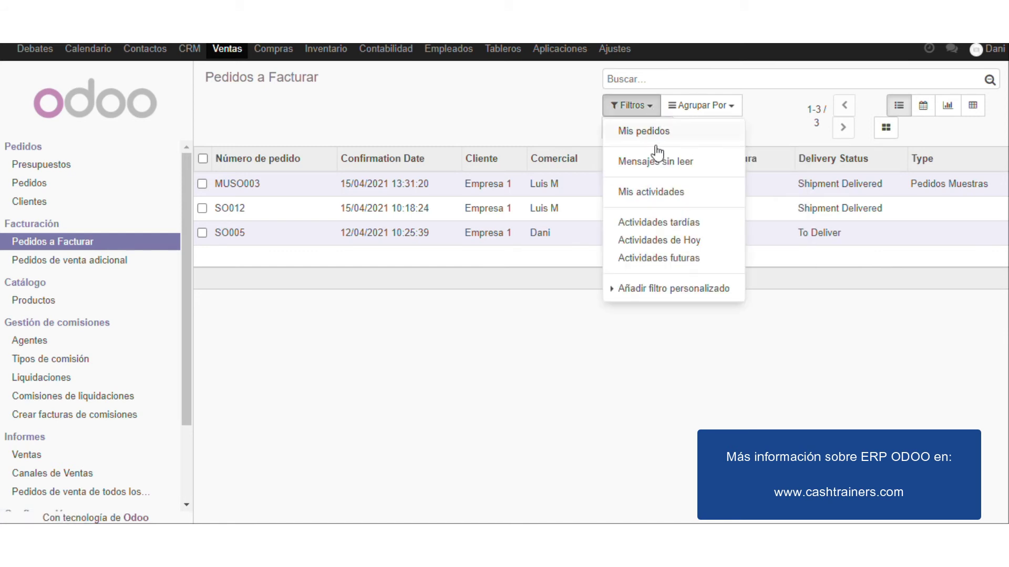
pyautogui.click(671, 288)
pyautogui.click(694, 322)
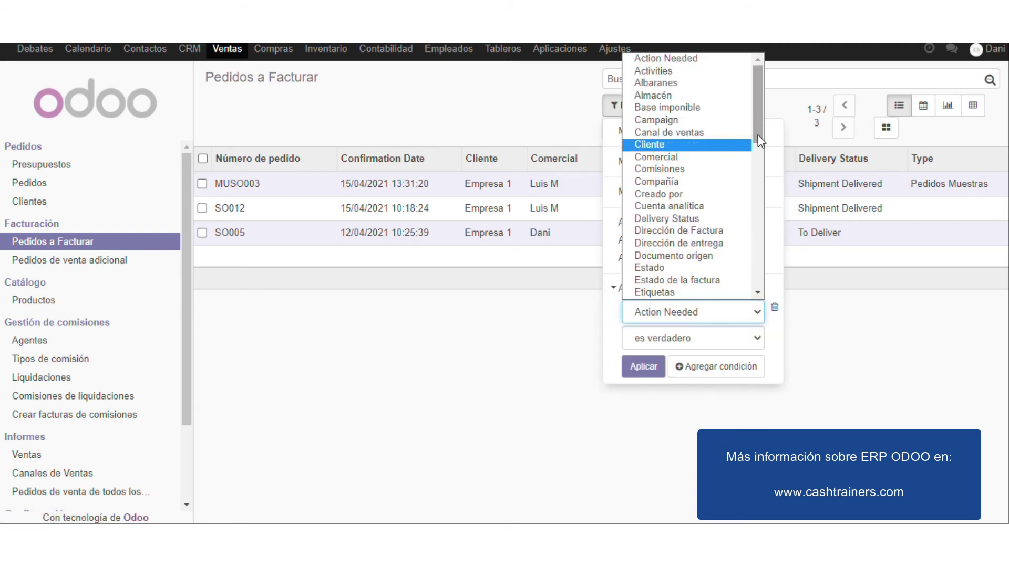
pyautogui.moveTo(758, 134); pyautogui.dragTo(758, 324)
pyautogui.click(696, 245)
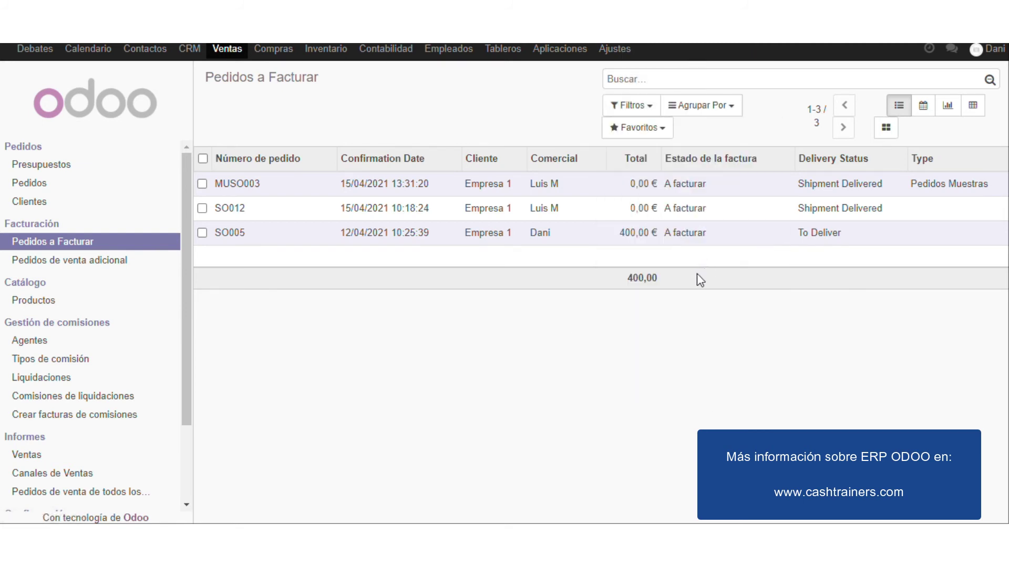
# Step: Set the custom filter's condition to "no contiene" Muestras and apply it to the orders to invoice
pyautogui.click(638, 111)
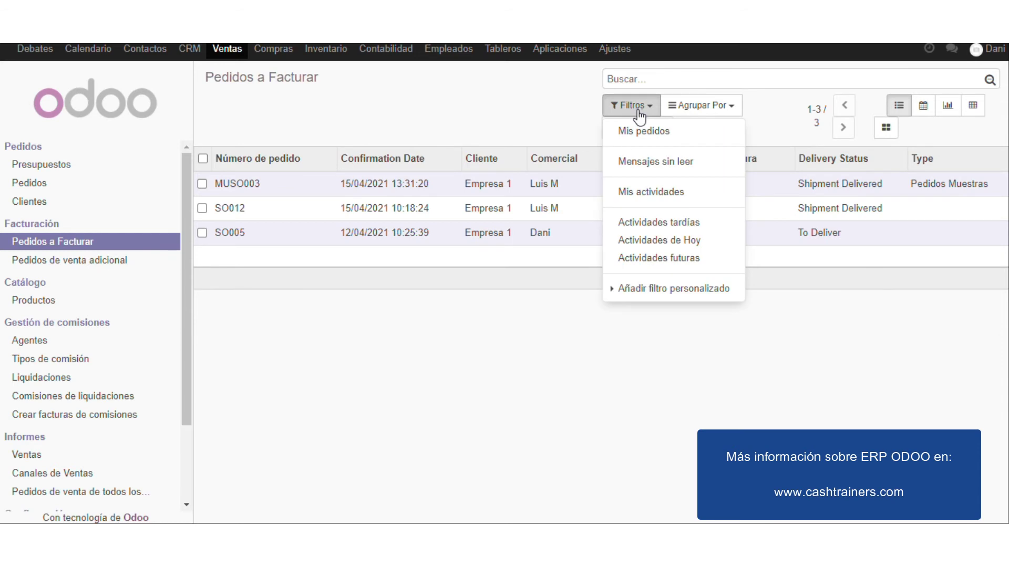
pyautogui.click(664, 293)
pyautogui.click(670, 344)
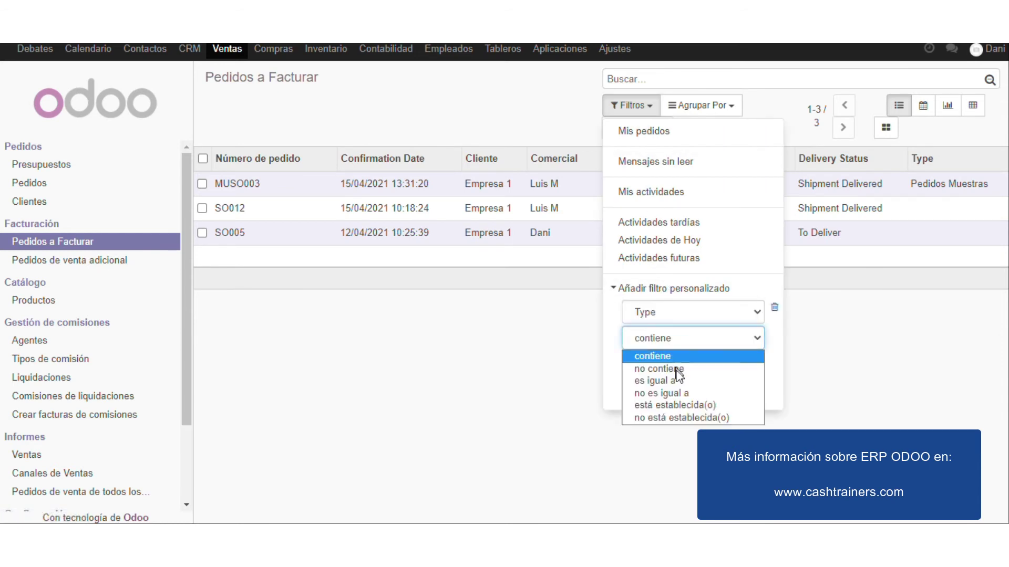
pyautogui.click(671, 366)
pyautogui.click(637, 114)
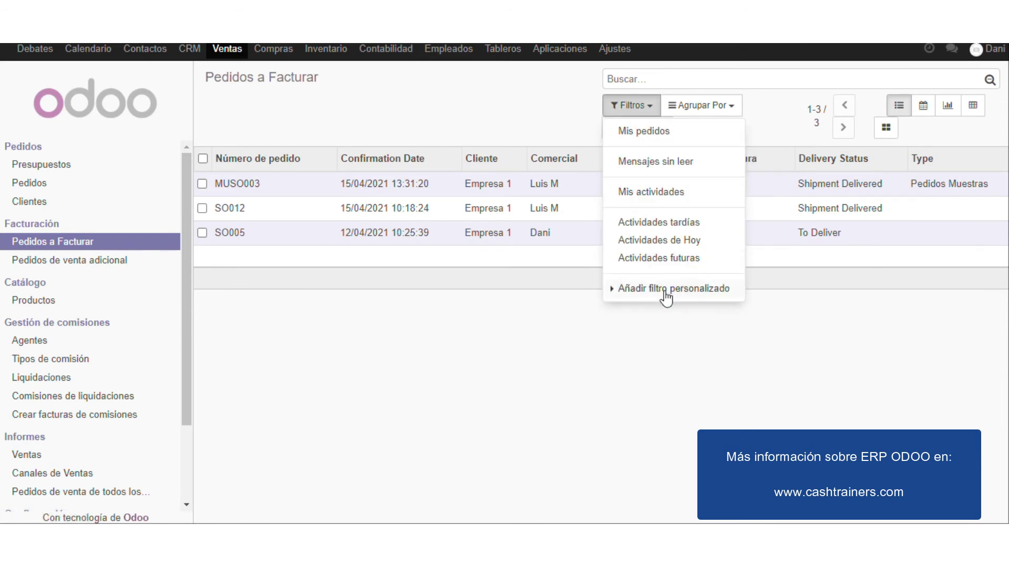
pyautogui.click(674, 296)
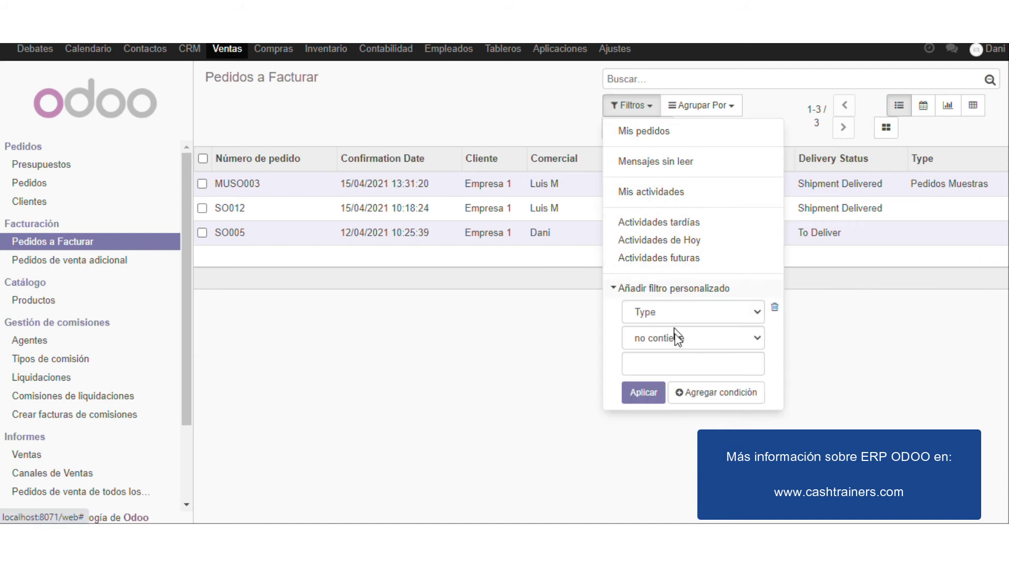
pyautogui.click(675, 364)
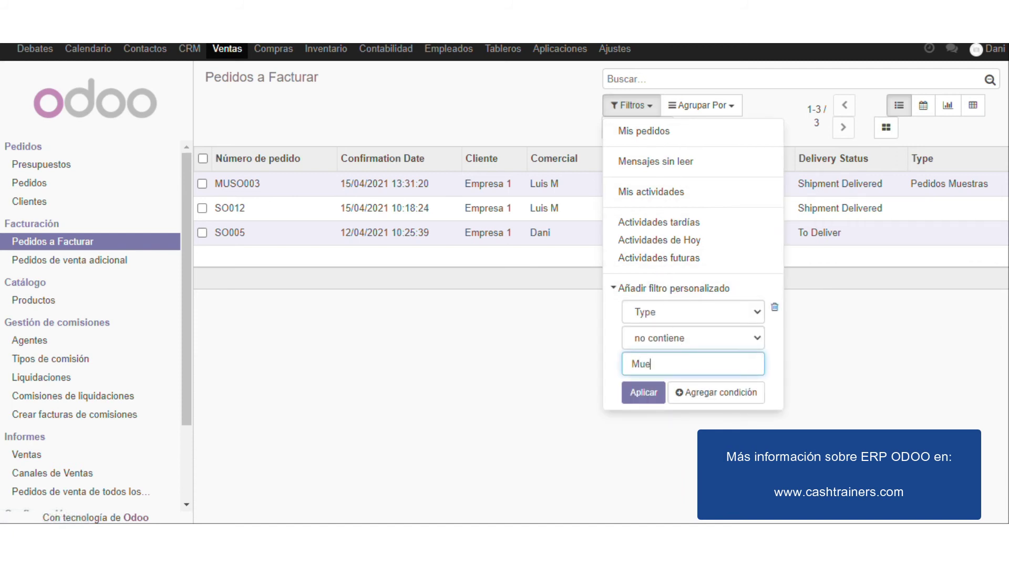
pyautogui.click(655, 394)
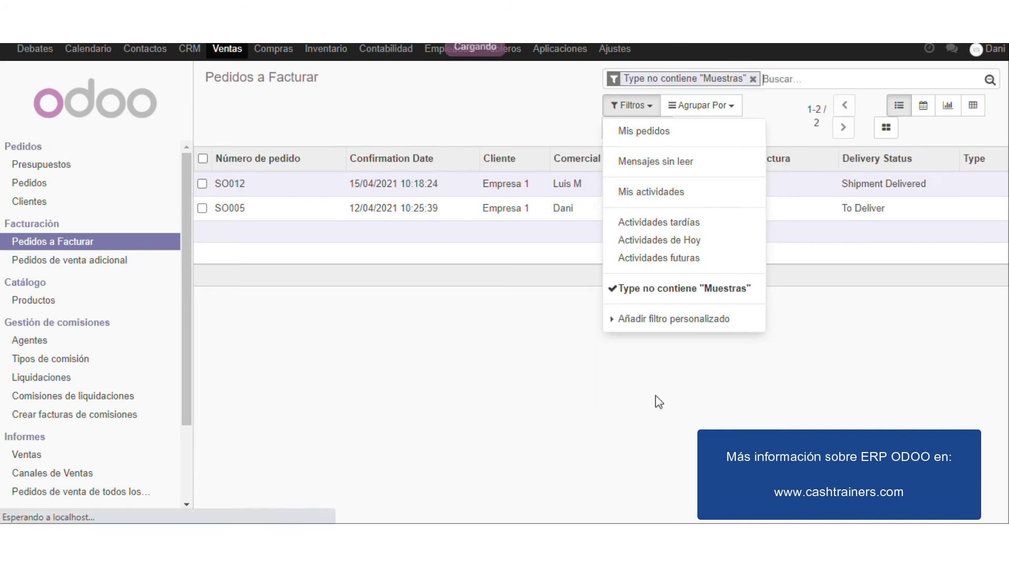
pyautogui.click(449, 116)
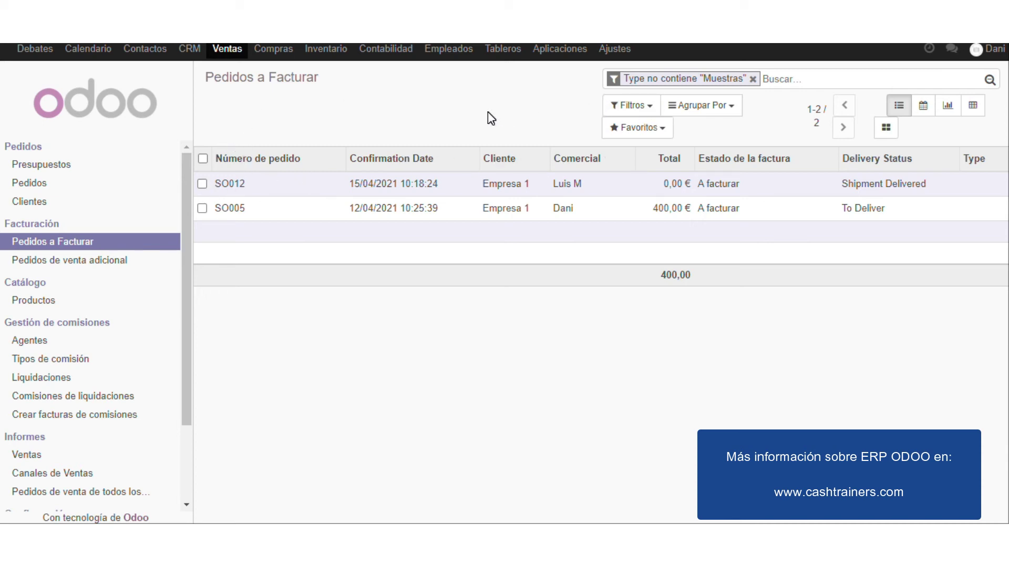
# Step: Save the filtered search as the favourite Pedidos a Facturar and use it by default
pyautogui.click(651, 128)
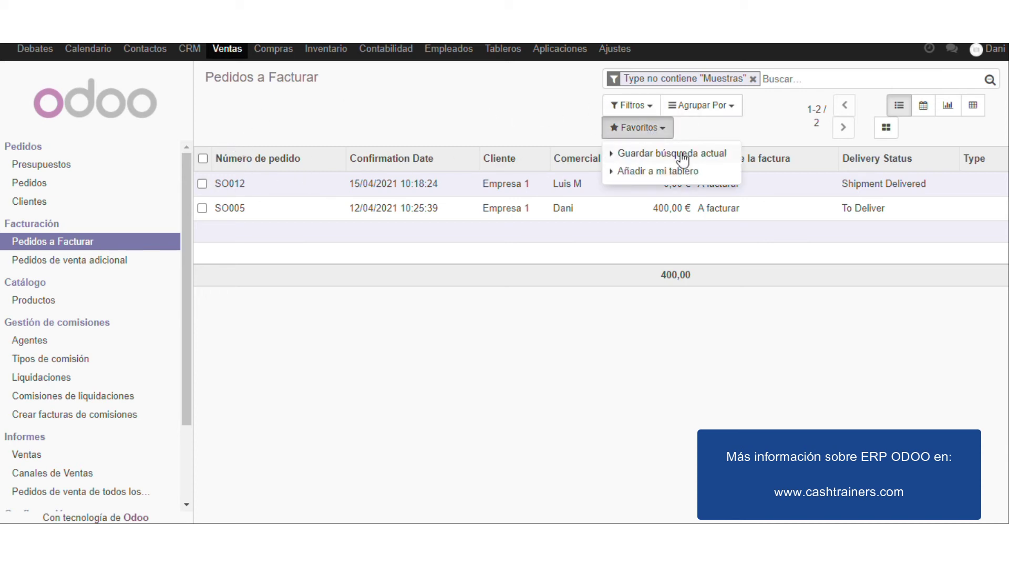
pyautogui.click(675, 153)
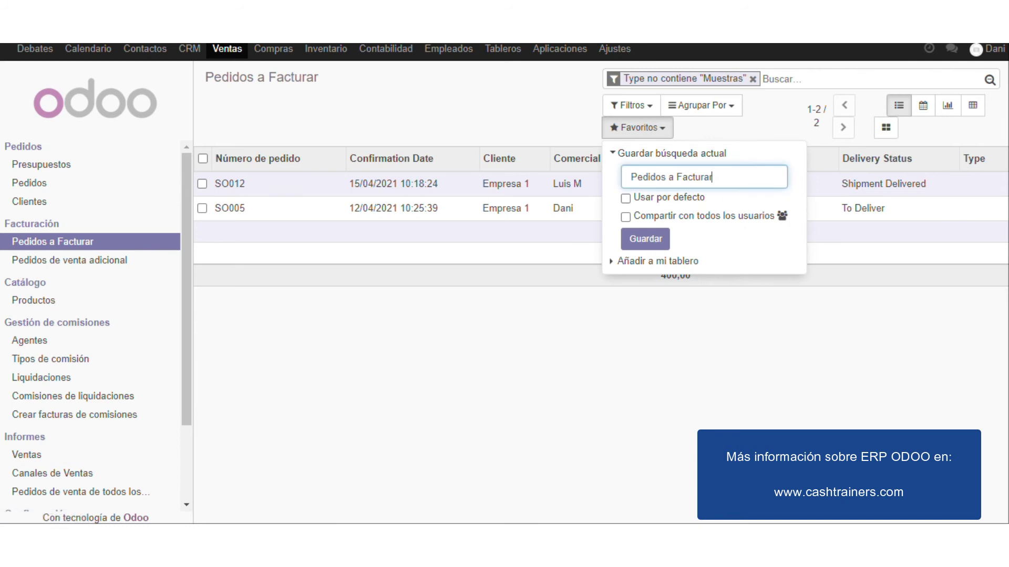
pyautogui.click(625, 198)
pyautogui.click(645, 238)
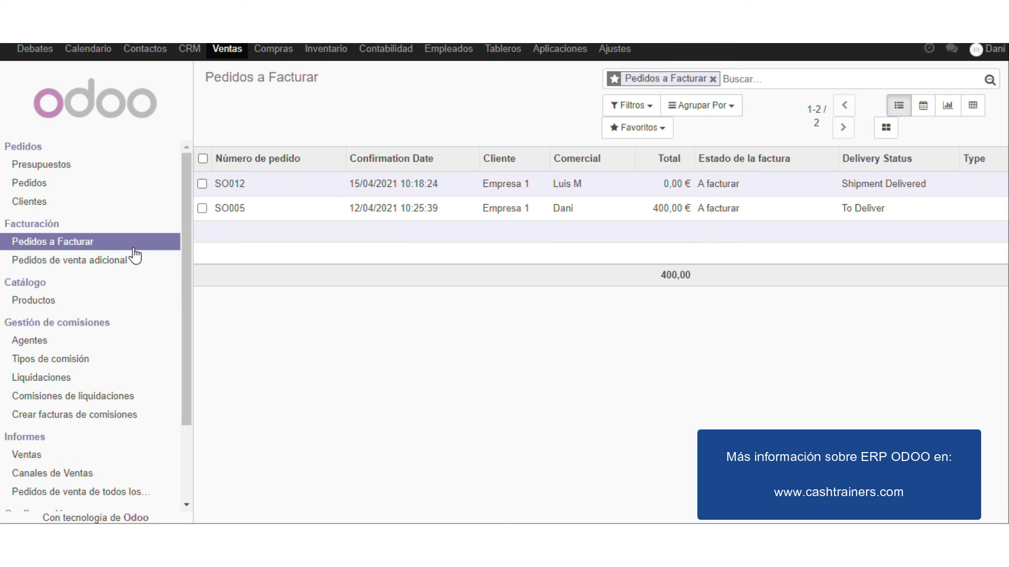
# Step: Go back to the list of confirmed sales orders and create another order for the customer Empresa 1
pyautogui.click(44, 189)
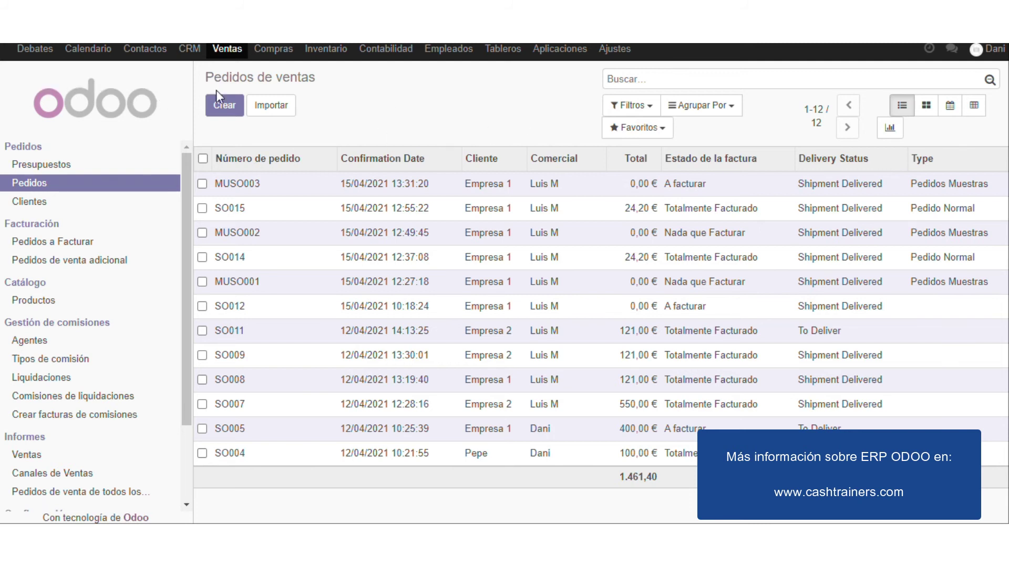
pyautogui.click(237, 108)
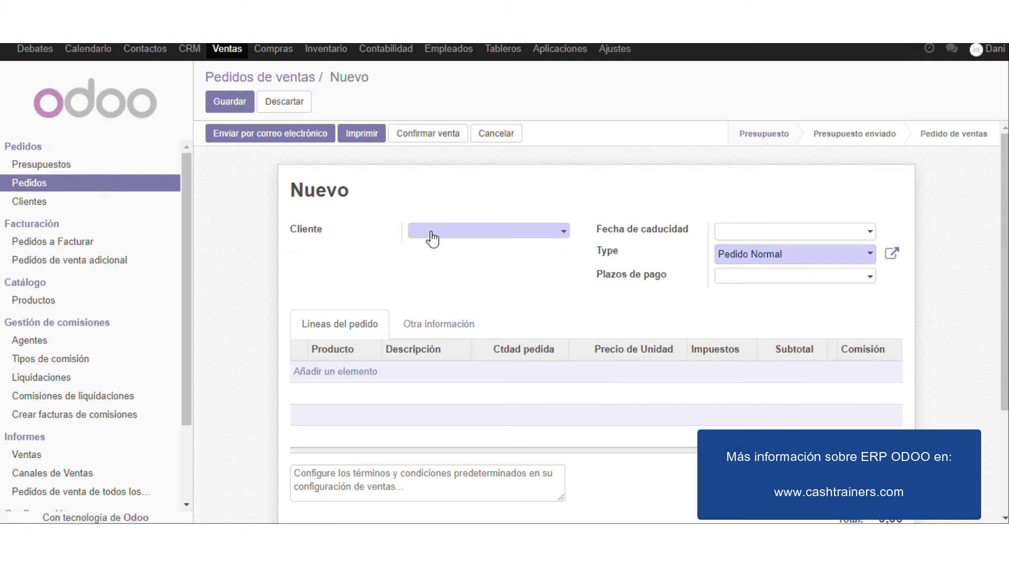
pyautogui.click(432, 239)
pyautogui.click(456, 271)
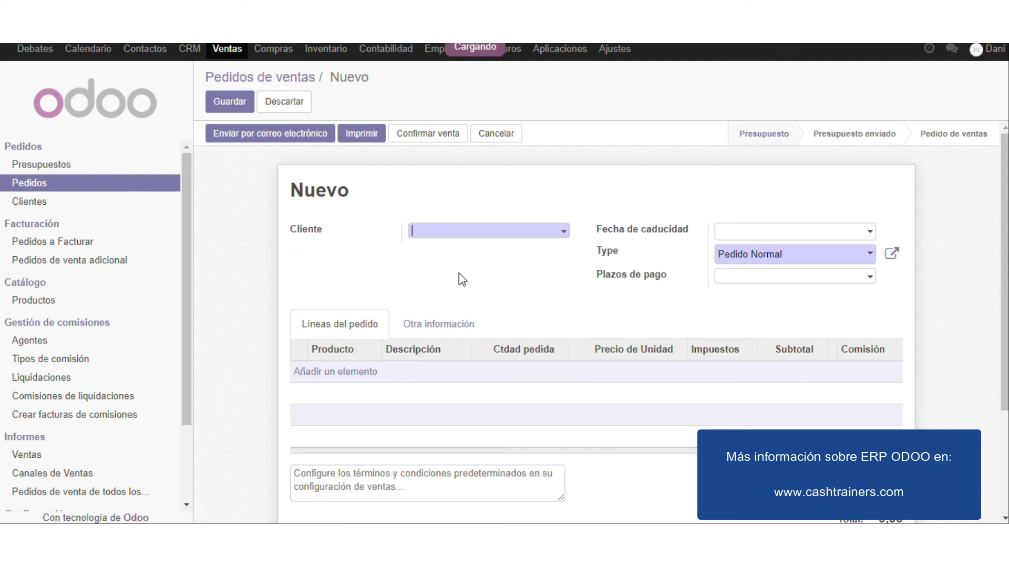
# Step: Add an order line for one unit of Producto 1 with a unit price of 20
pyautogui.click(340, 380)
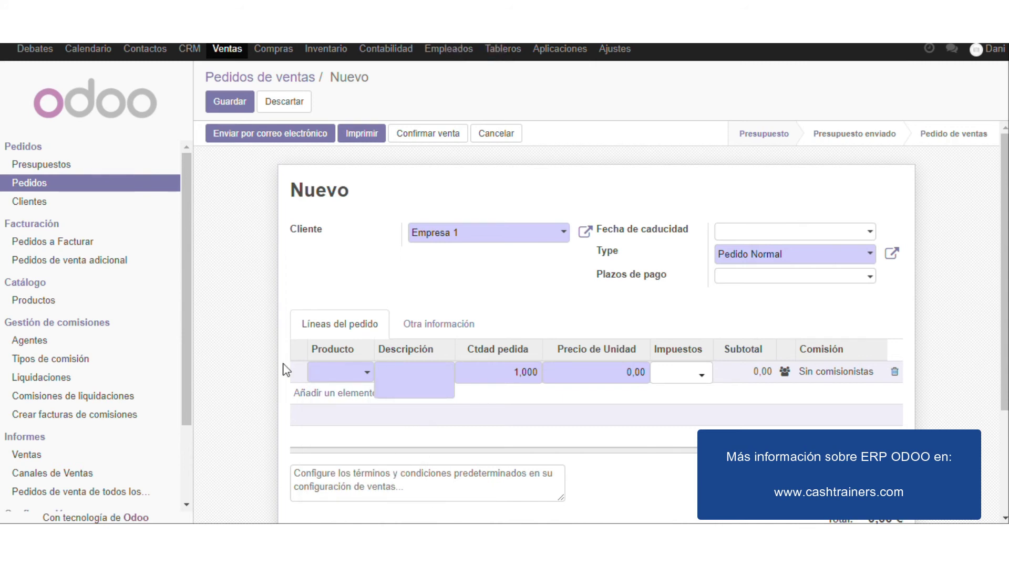
pyautogui.press('Tab')
pyautogui.press('Tab')
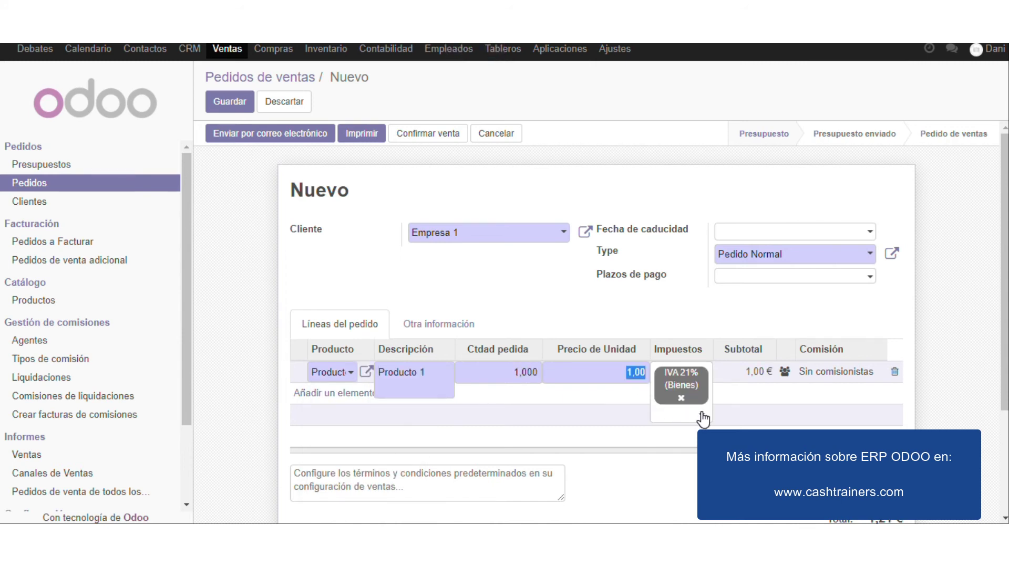
# Step: Add a second line for Producto 1, with the description Producto 1 Muestra and a unit price of 0
pyautogui.click(336, 396)
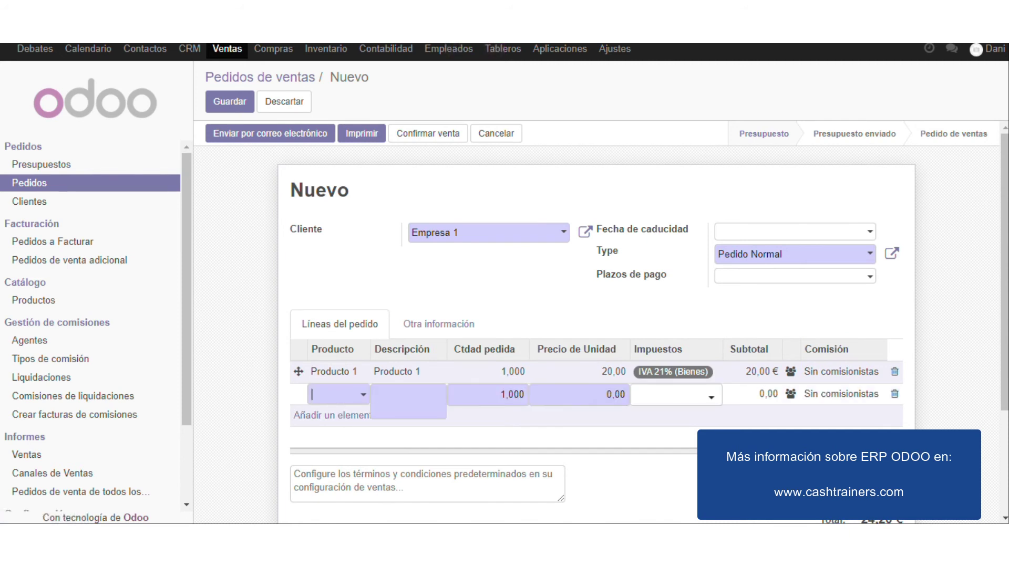
pyautogui.write('P')
pyautogui.click(387, 277)
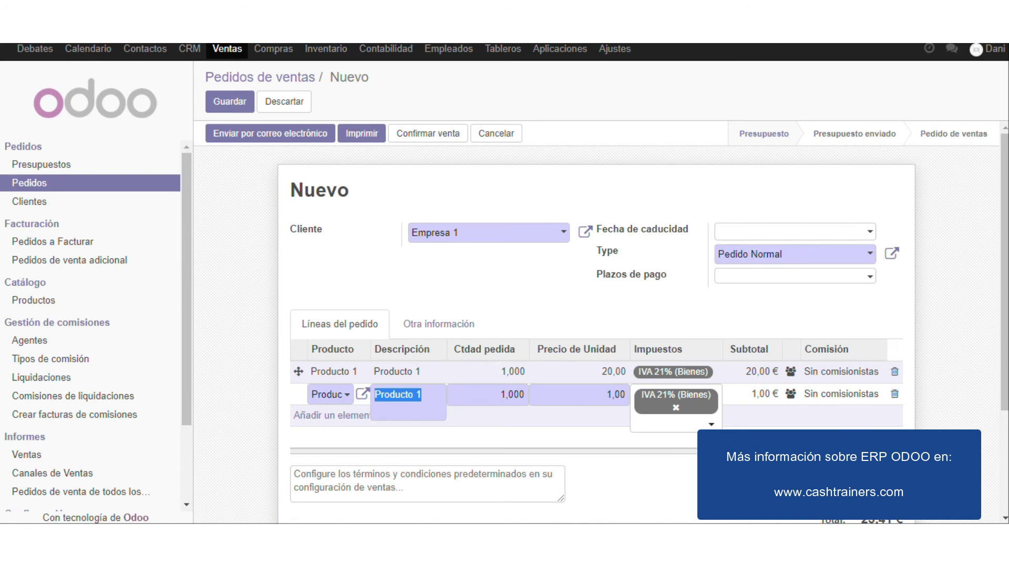
pyautogui.click(420, 394)
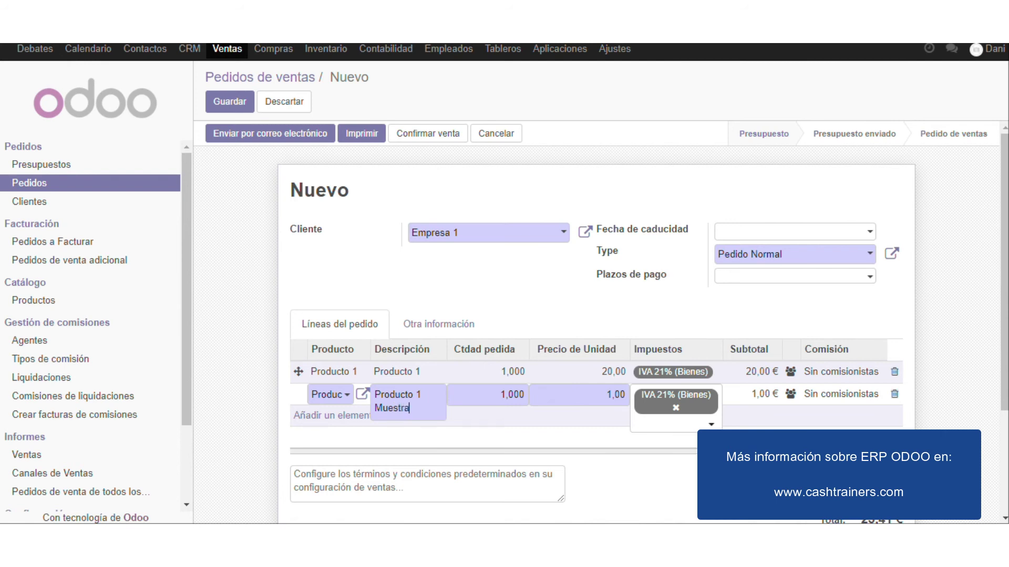
pyautogui.click(612, 394)
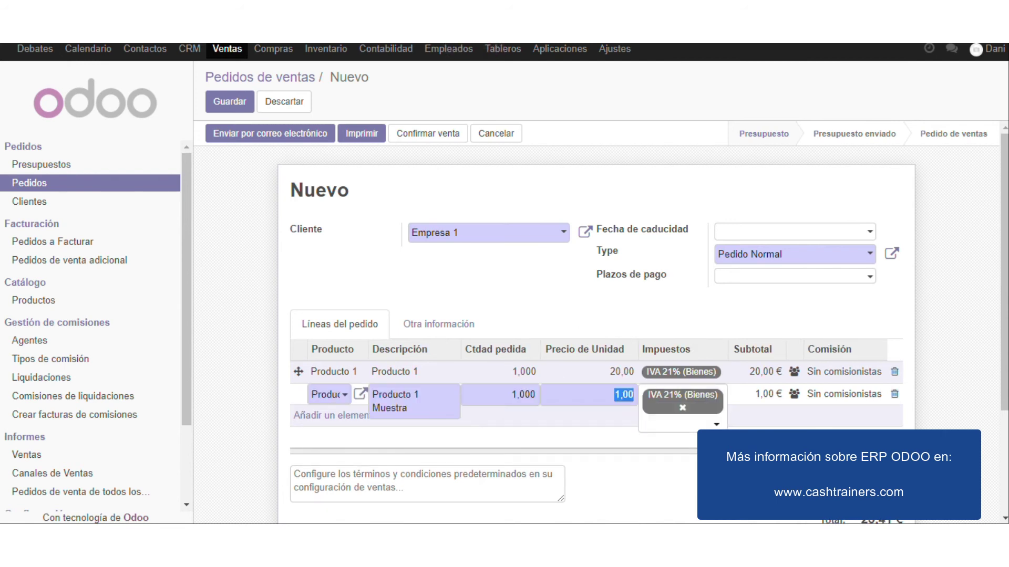
pyautogui.click(687, 304)
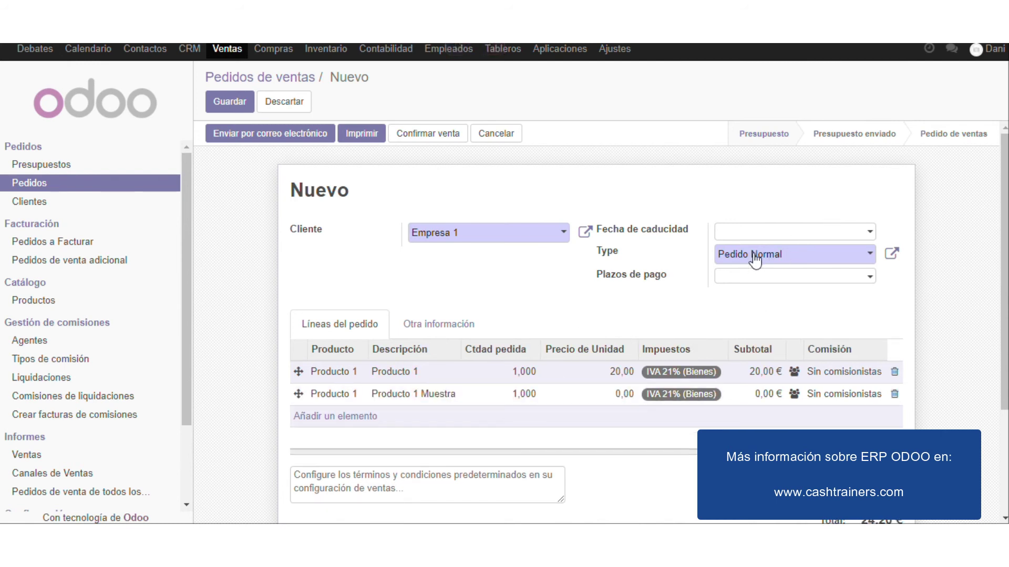
# Step: Confirm the sale and validate its delivery as an immediate transfer of all reserved quantities
pyautogui.click(450, 134)
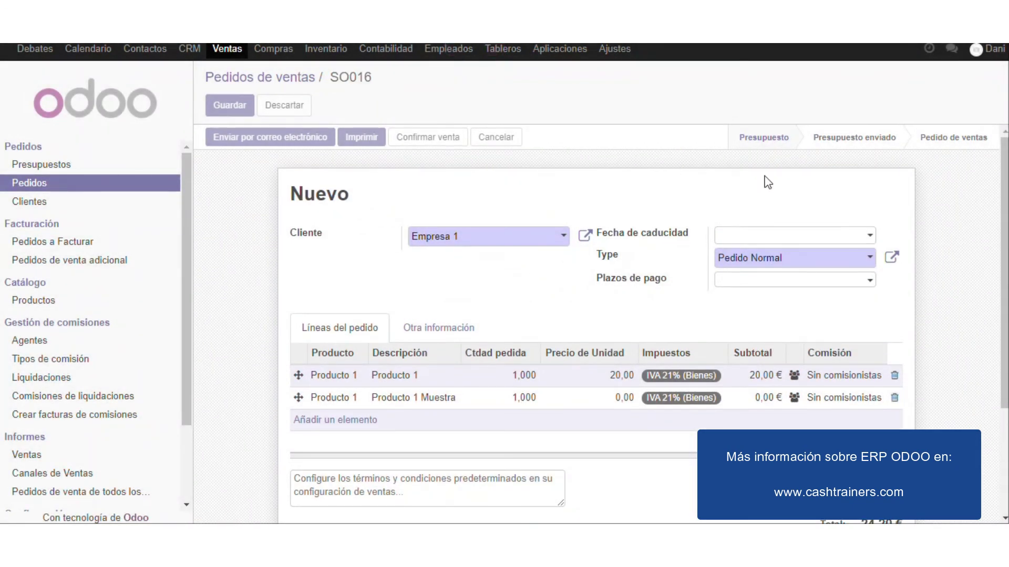
pyautogui.click(452, 140)
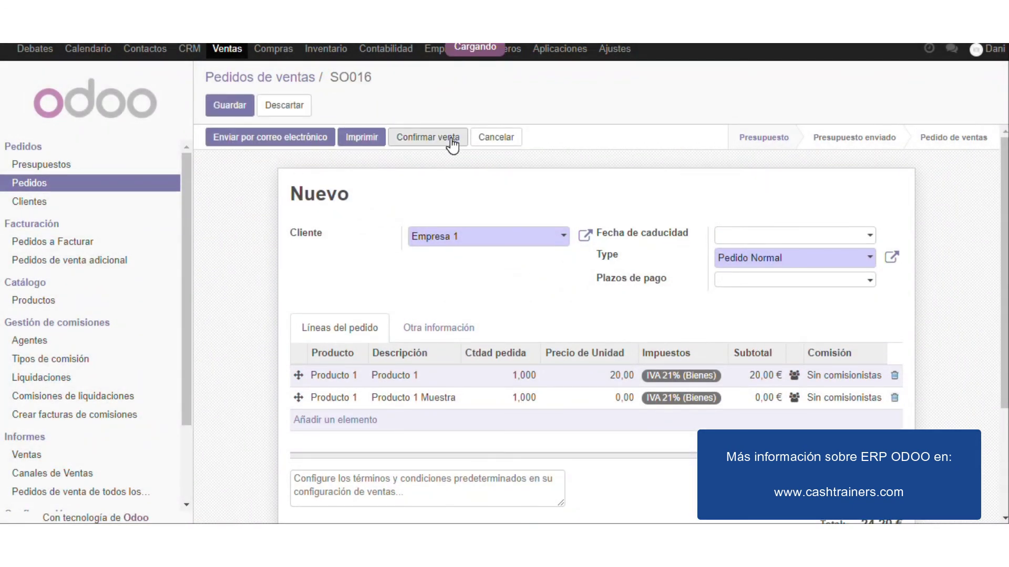
pyautogui.click(394, 137)
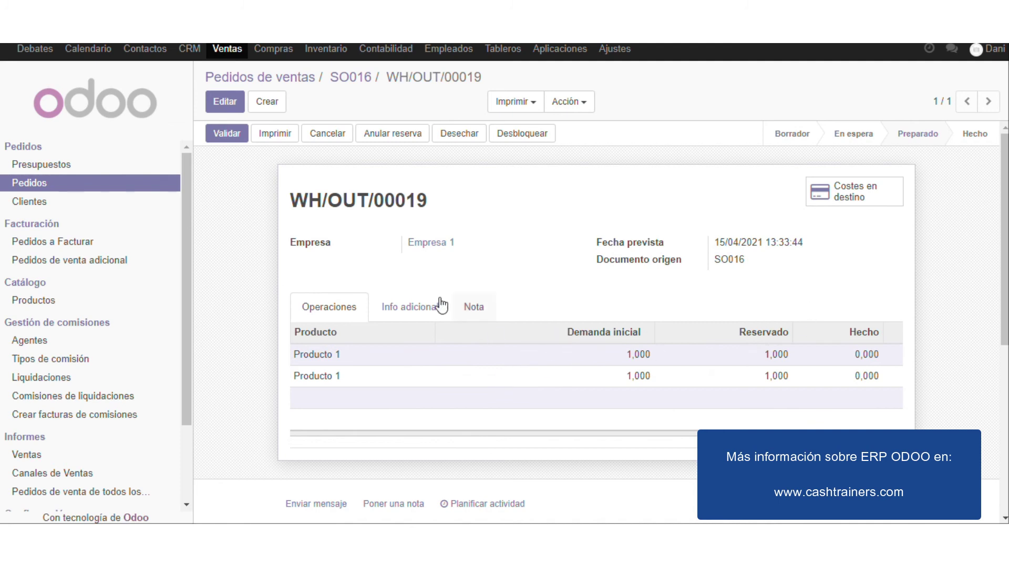
pyautogui.click(227, 133)
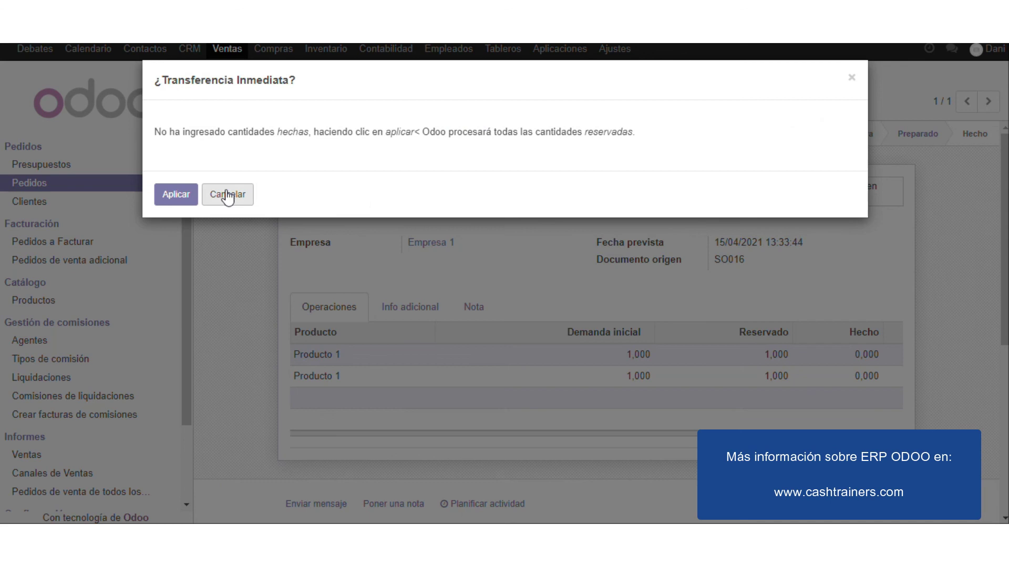
pyautogui.click(193, 193)
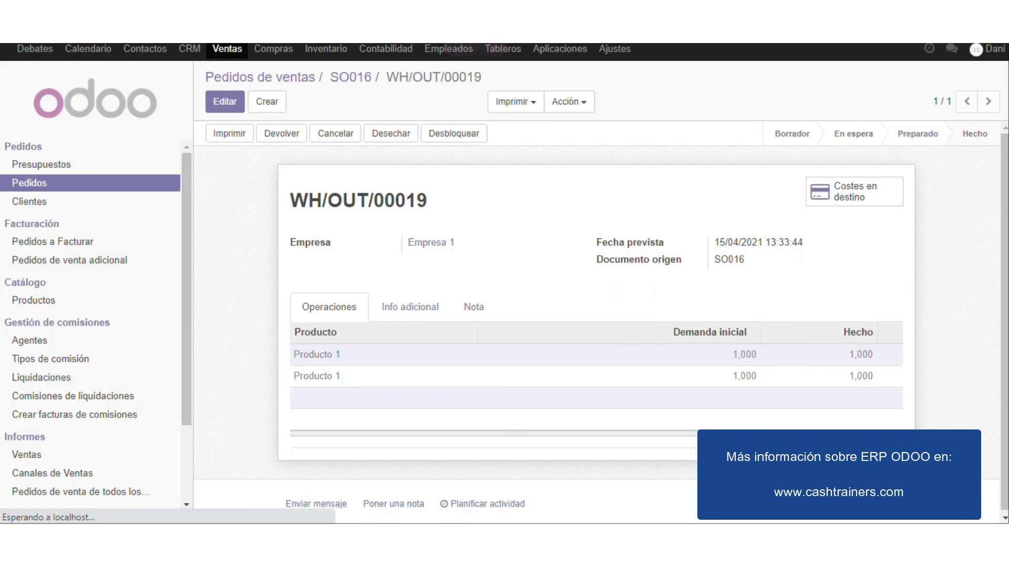
# Step: Return to order SO016, then create and open its draft invoice with the Líneas de factura option
pyautogui.click(351, 77)
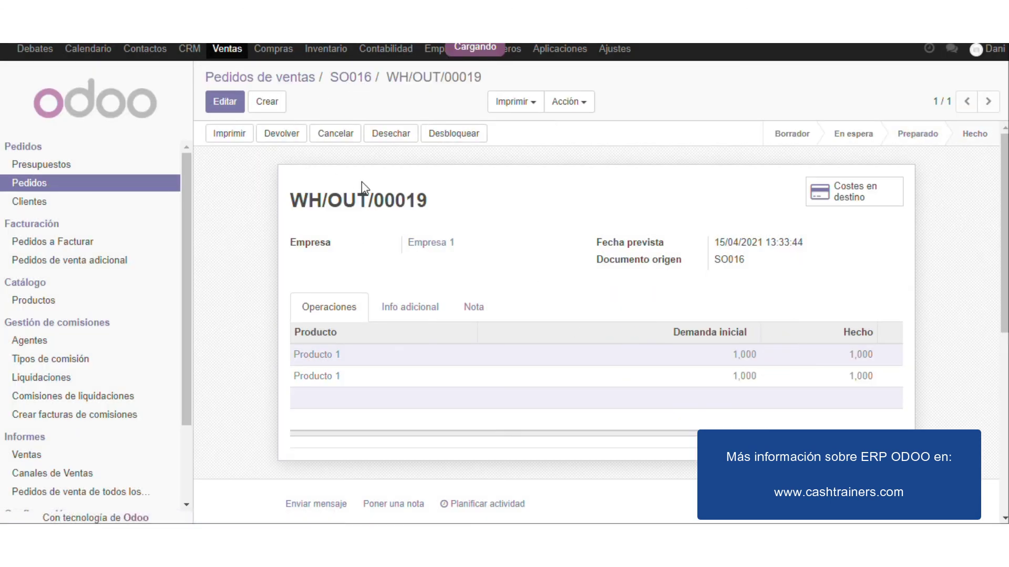
pyautogui.click(247, 135)
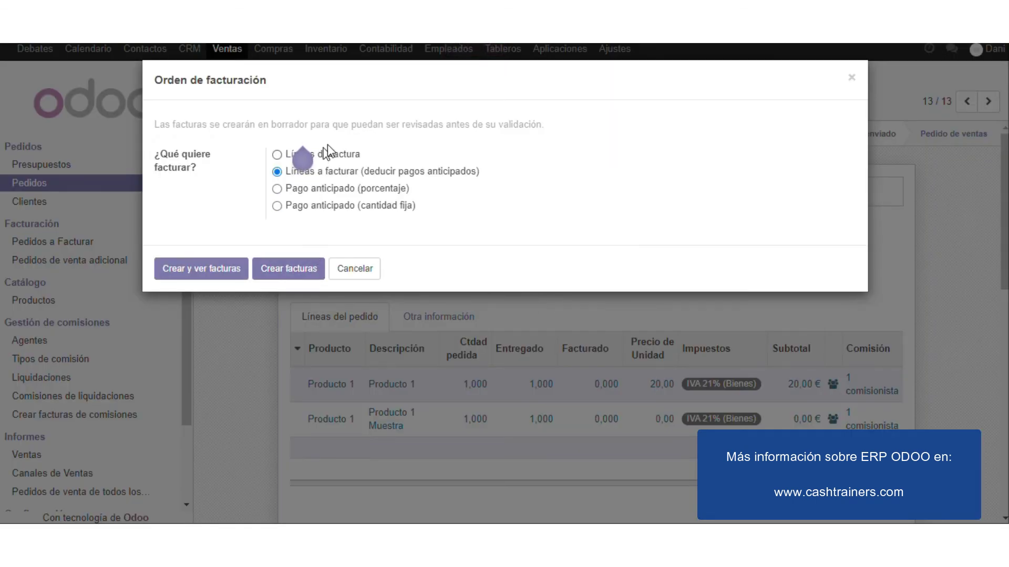
pyautogui.click(303, 155)
pyautogui.click(232, 271)
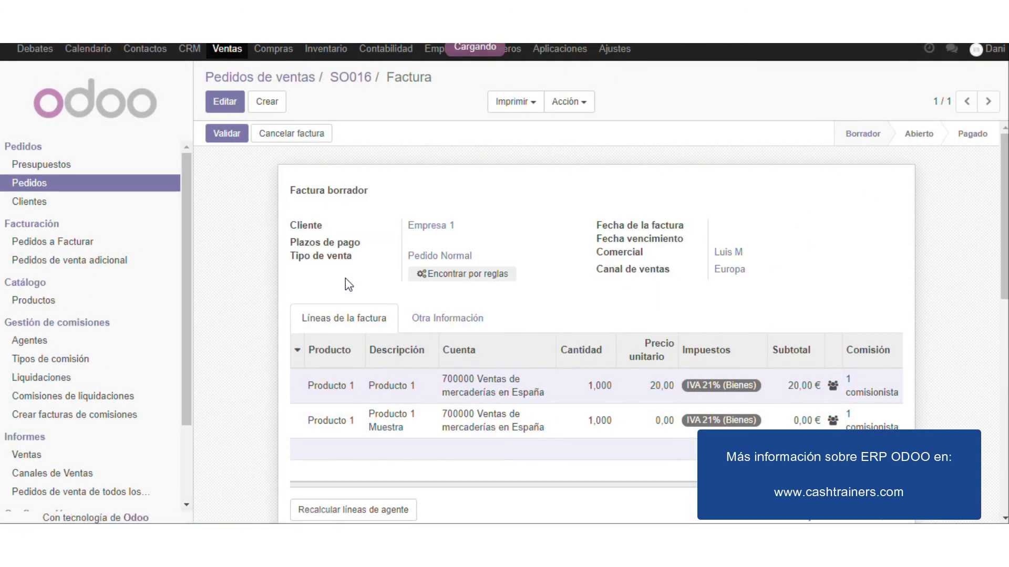
# Step: Check the draft invoice's lines, validate the invoice and go back to order SO016
pyautogui.scroll(-3, 425, 277)
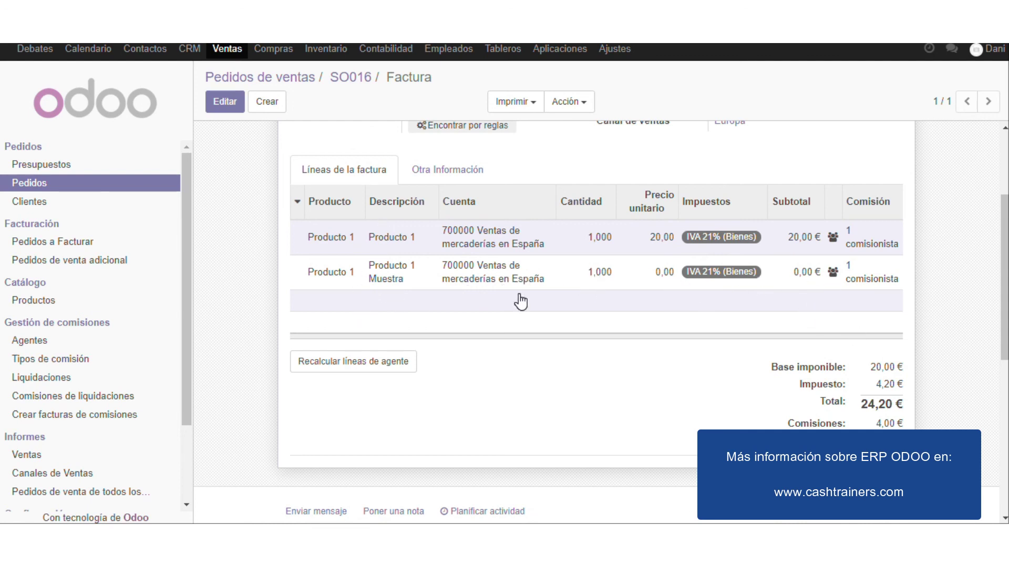
pyautogui.scroll(2, 603, 326)
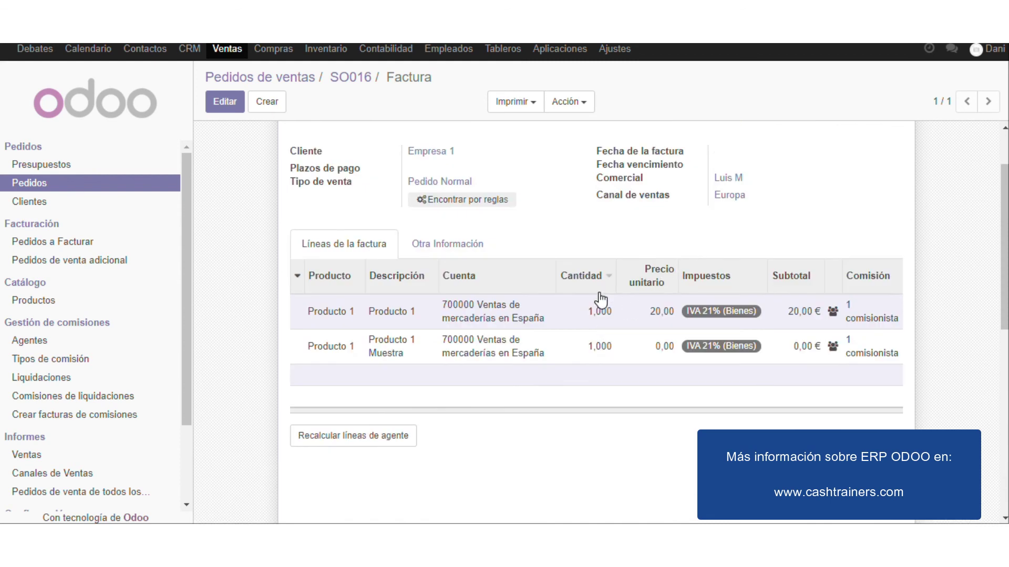
pyautogui.scroll(2, 456, 288)
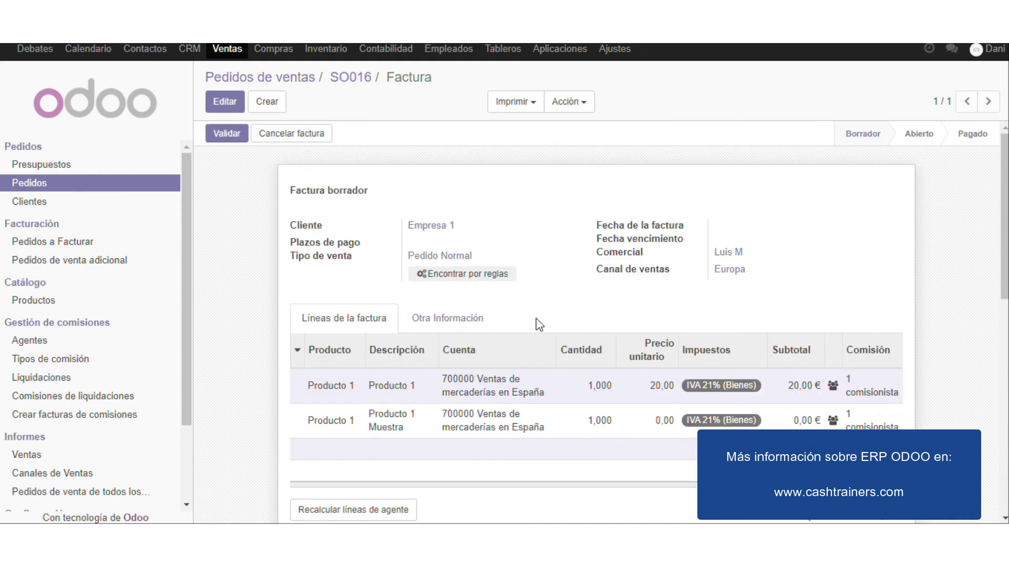
pyautogui.click(231, 135)
pyautogui.click(365, 80)
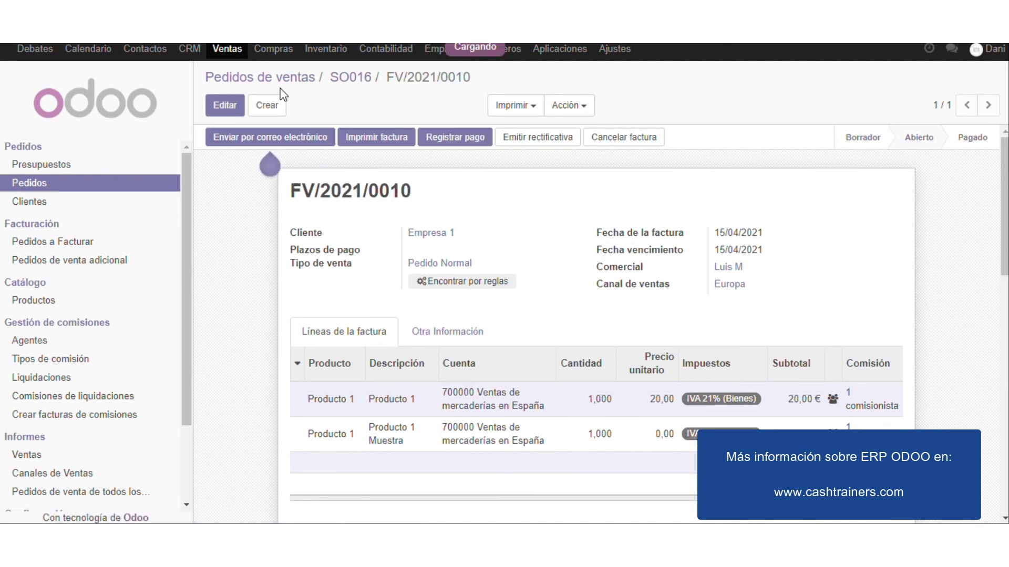